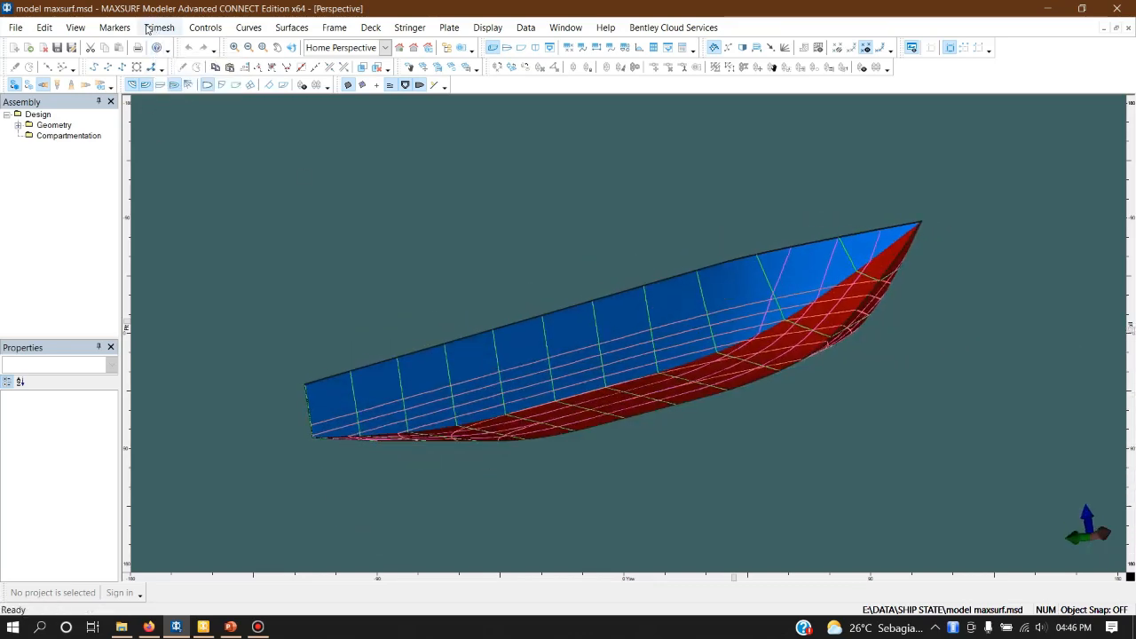
- Start generating a trimesh from the surfaces, as a single mesh for all selected surfaces
click(158, 28)
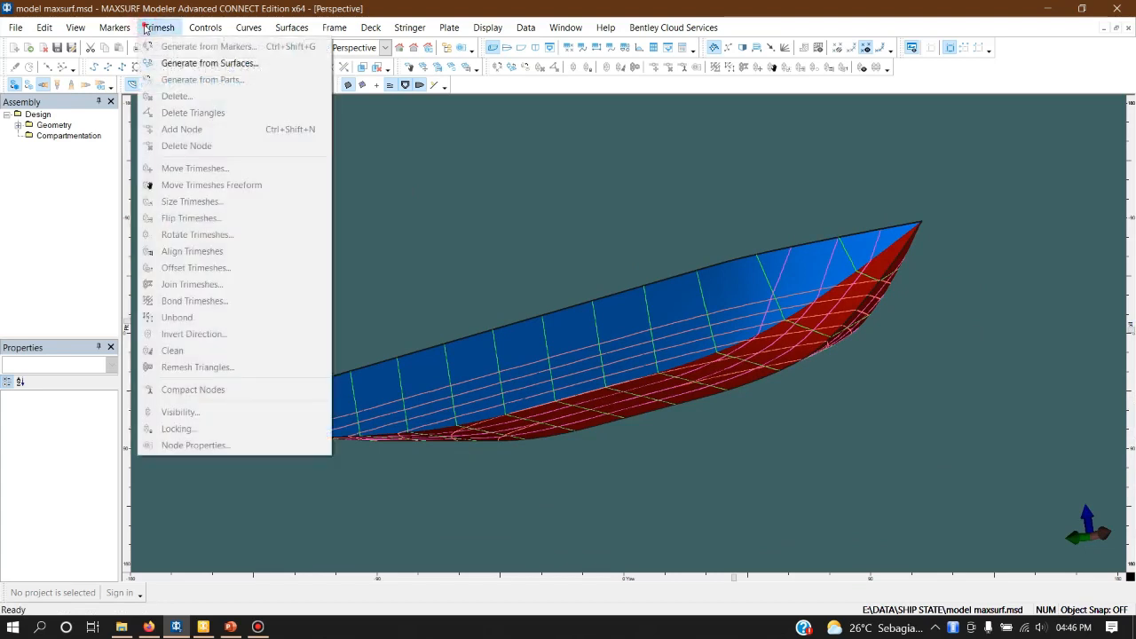
click(158, 28)
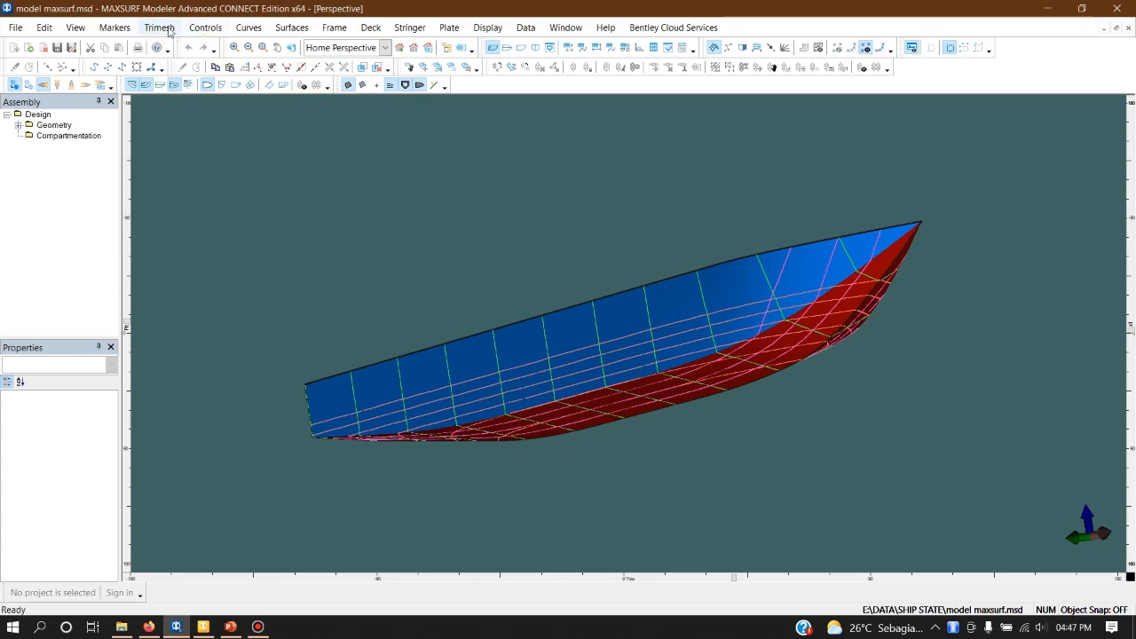
click(155, 28)
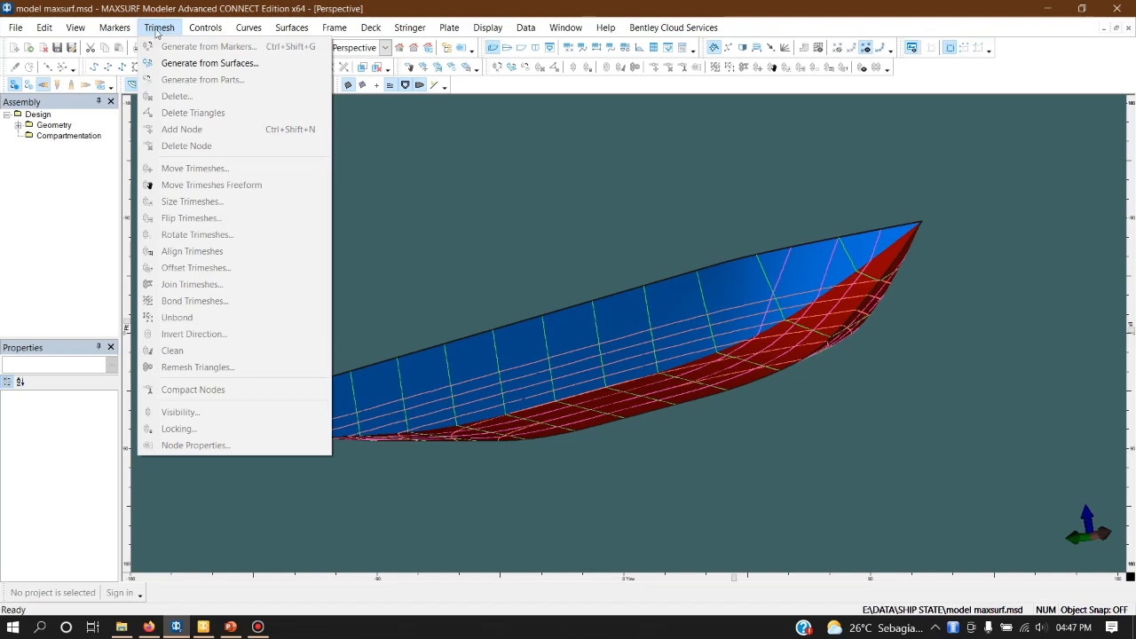
click(166, 31)
click(167, 32)
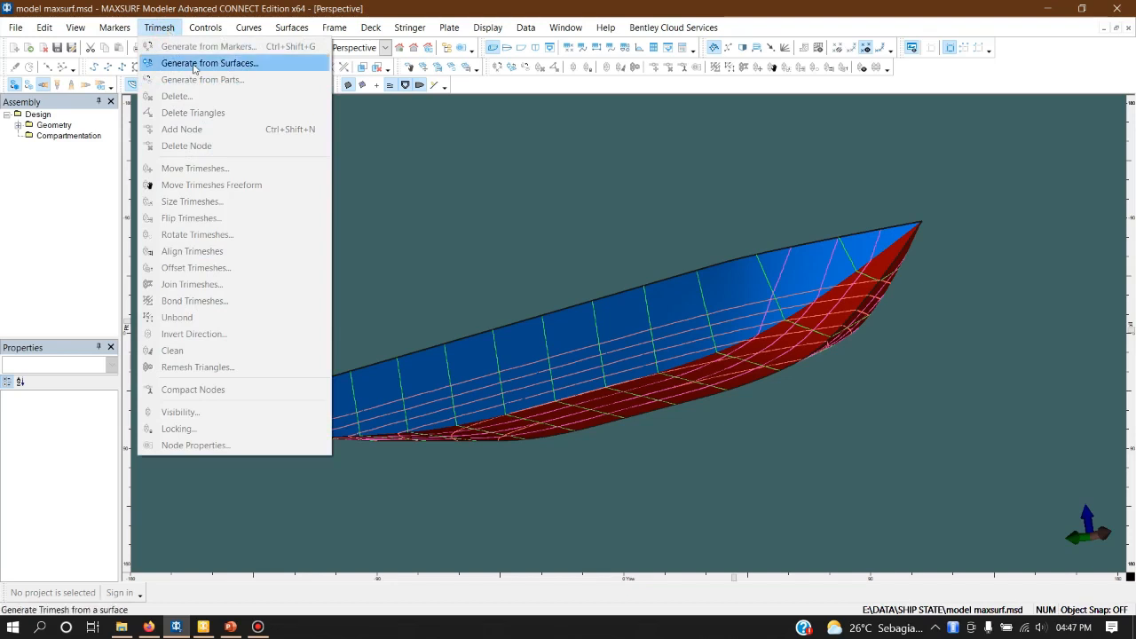
click(194, 64)
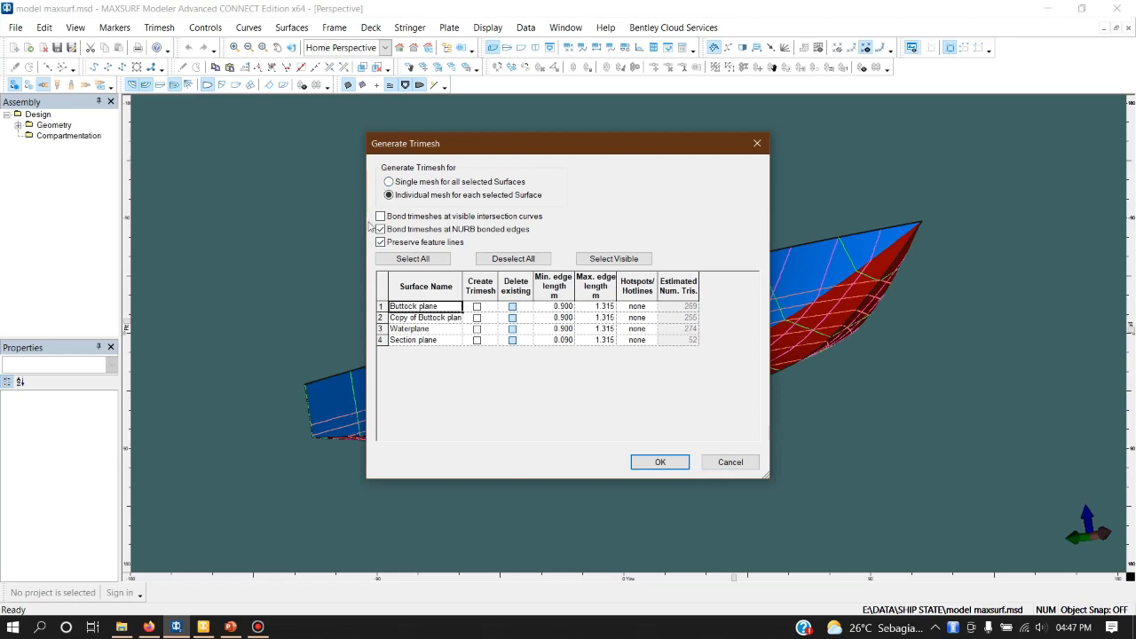
click(398, 181)
- Set the minimum edge length to 0.4 m for Buttock plane, its copy, Waterplane and Section plane
click(564, 306)
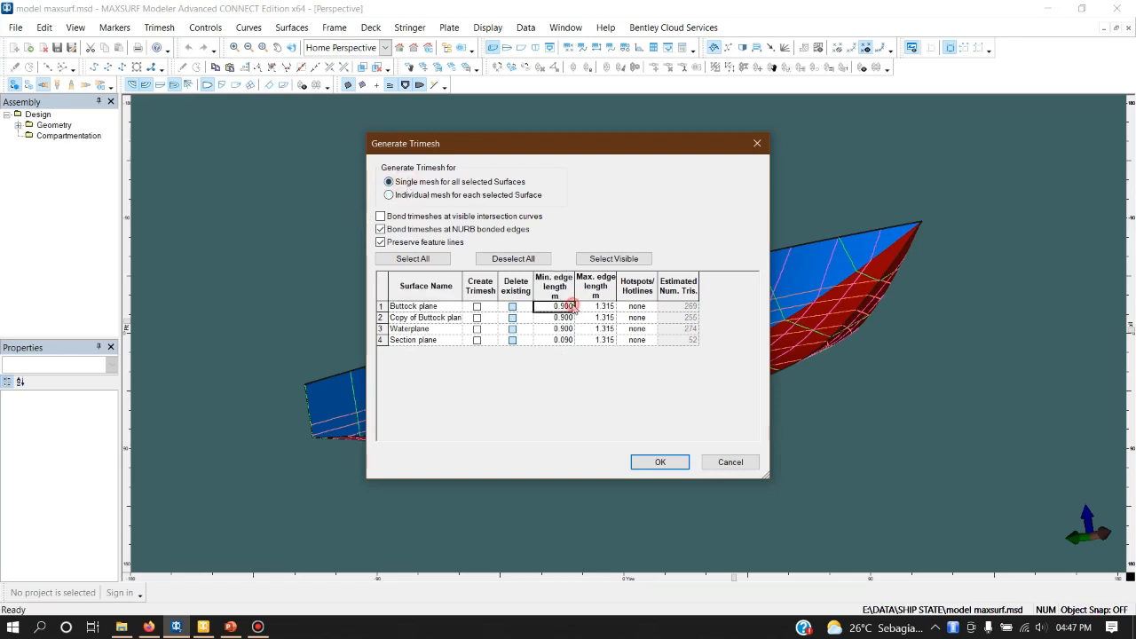
click(562, 317)
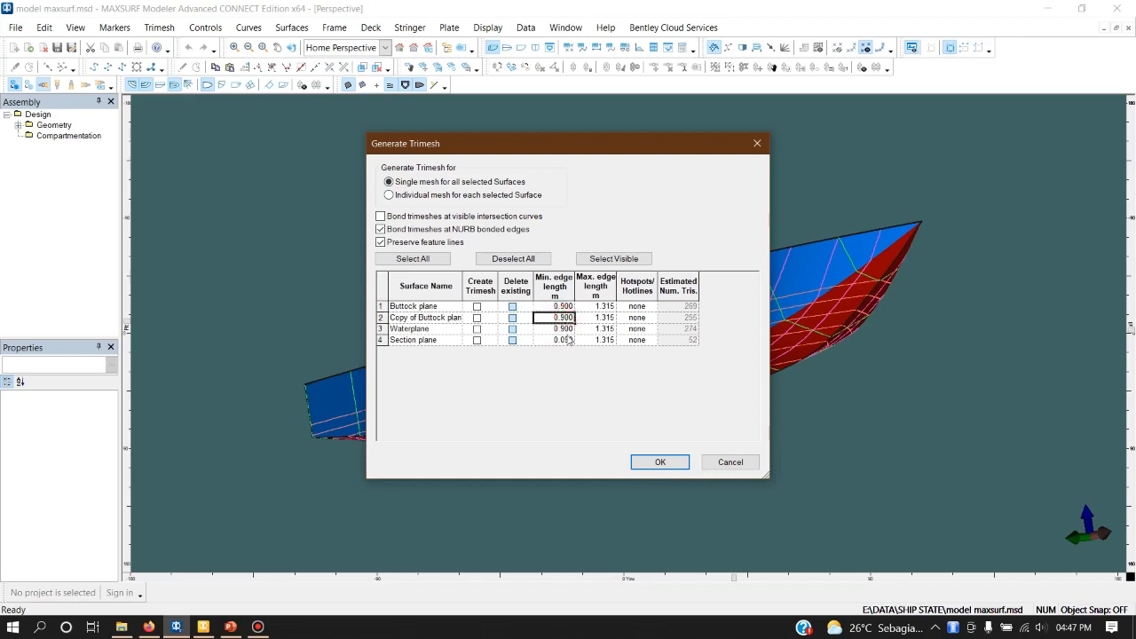
click(567, 340)
click(561, 319)
click(563, 307)
text(0.4)
click(570, 318)
text(0)
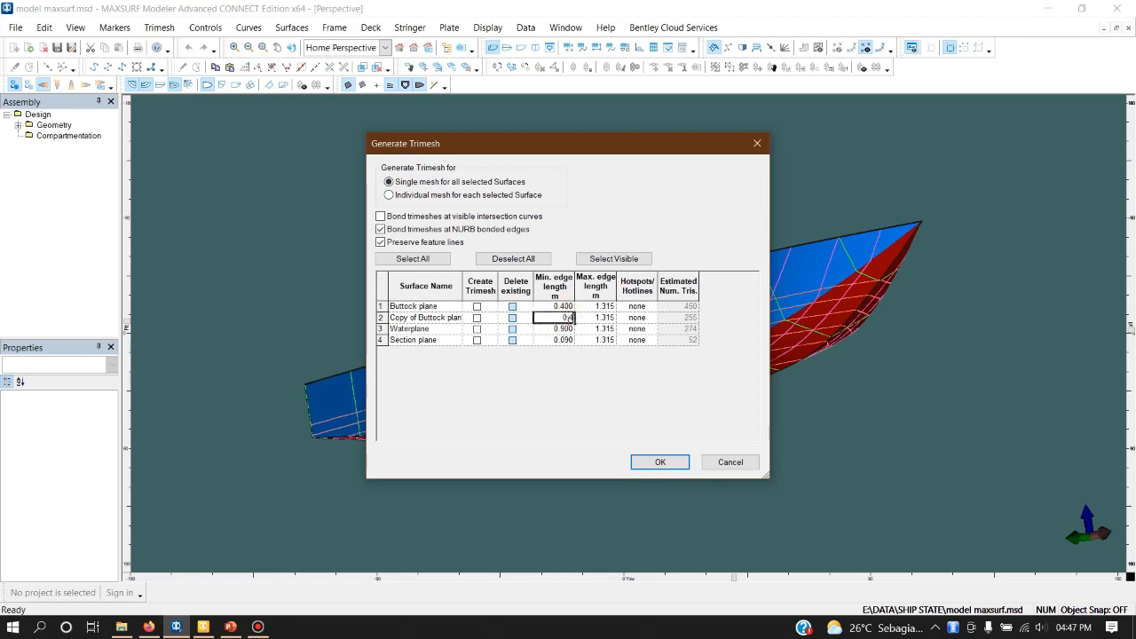
text(.4)
click(561, 329)
text(0.4)
click(562, 340)
text(0)
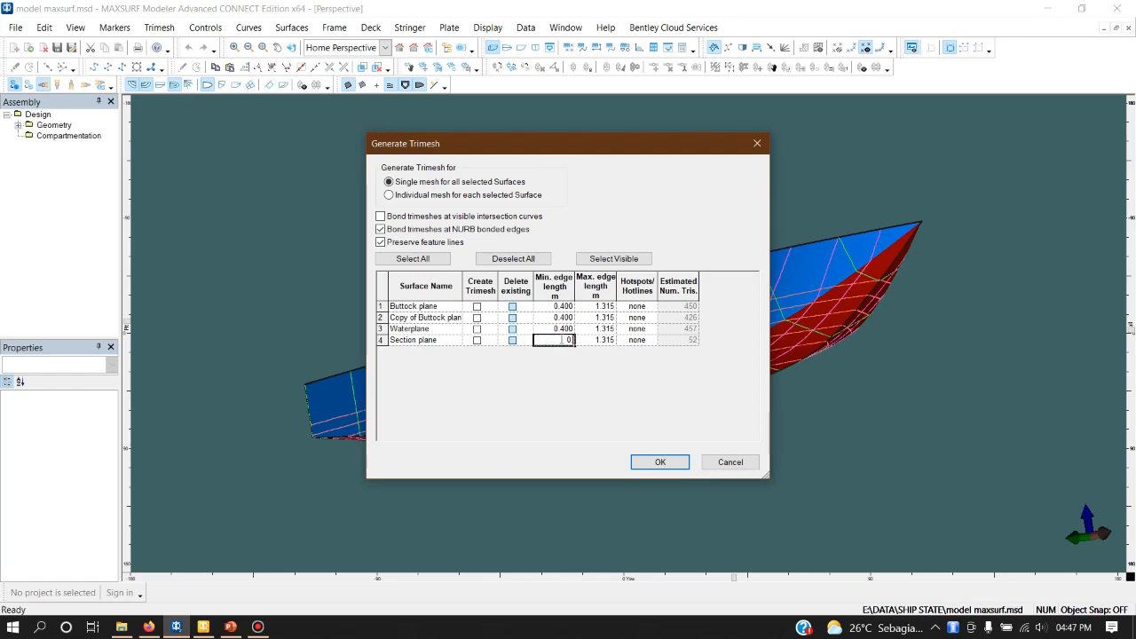
text(.4)
click(553, 316)
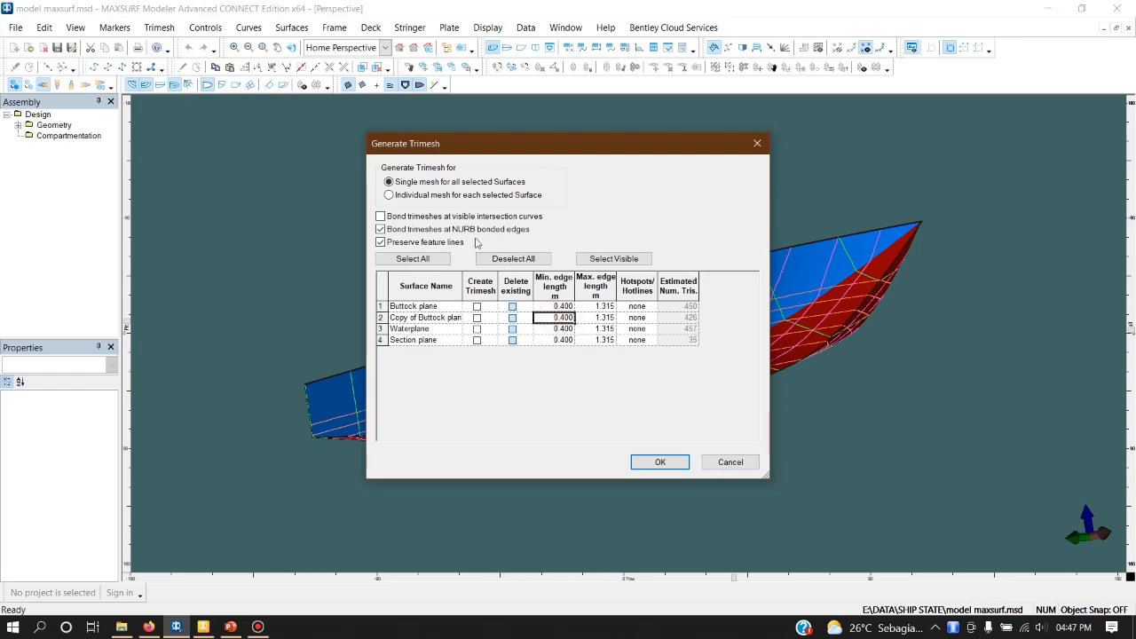
- Enable bonding trimeshes at visible intersection curves and generate the single trimesh from all four surfaces
click(387, 217)
click(450, 321)
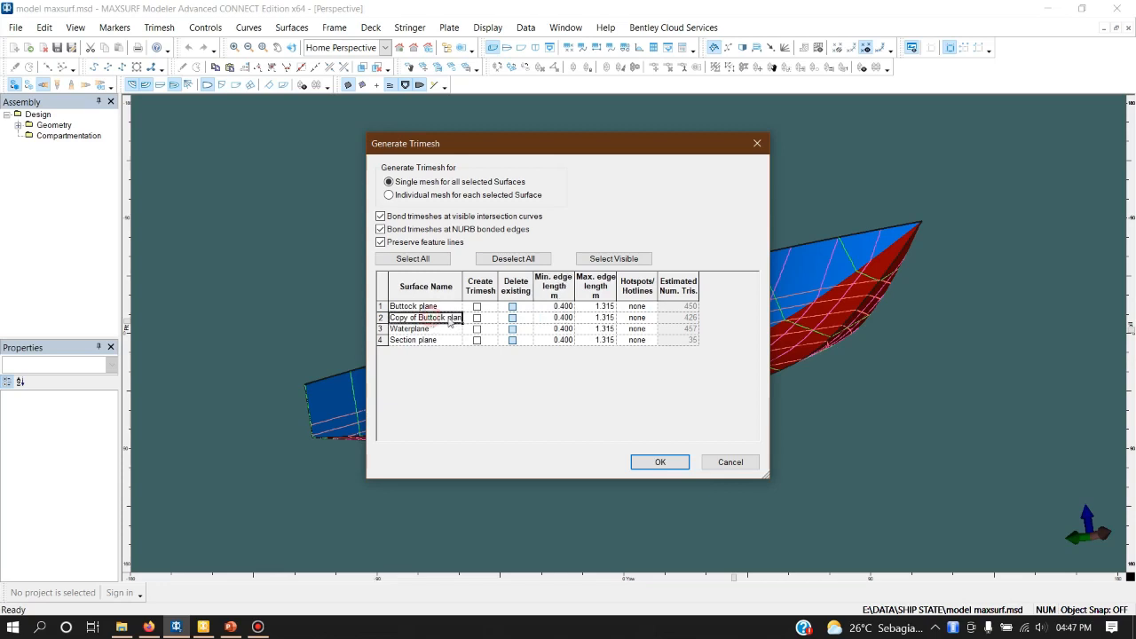
click(476, 306)
click(440, 308)
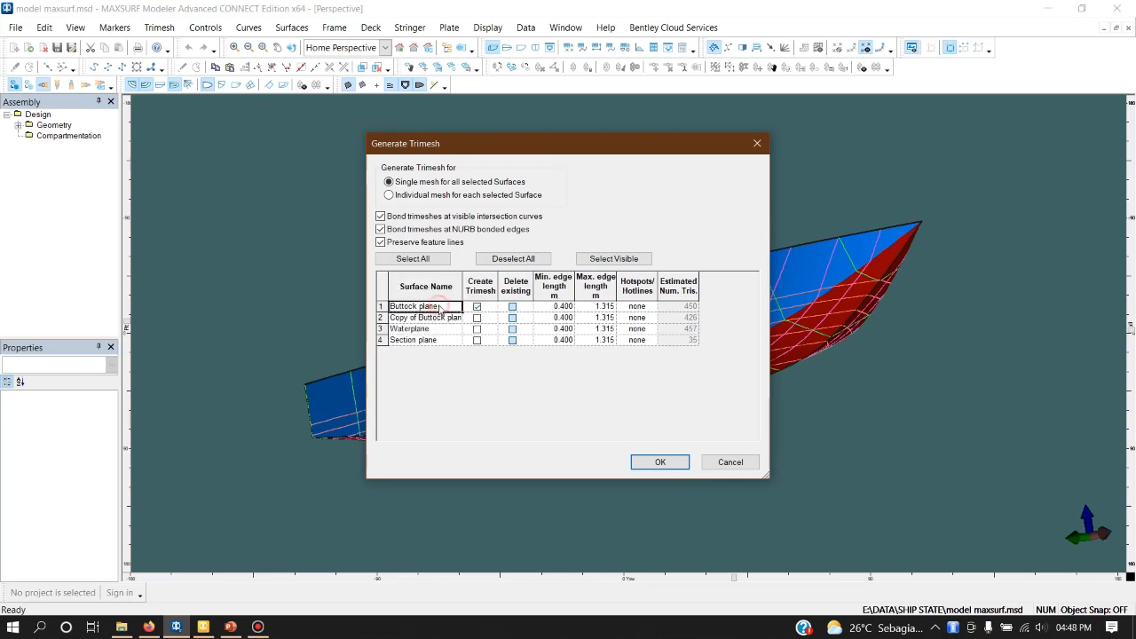
click(477, 307)
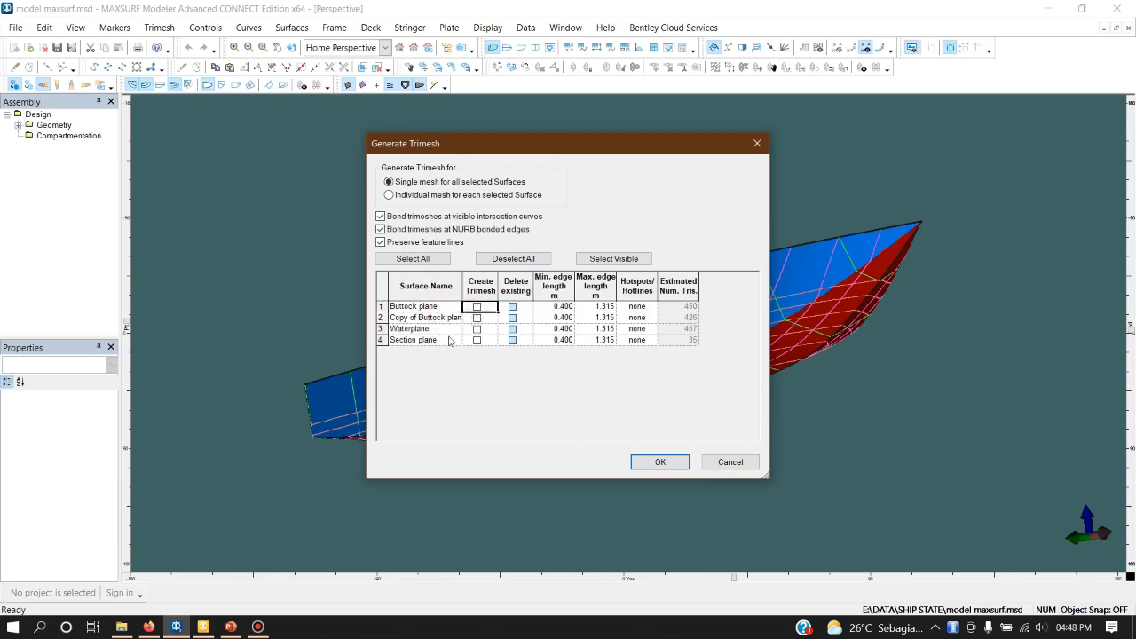
click(439, 340)
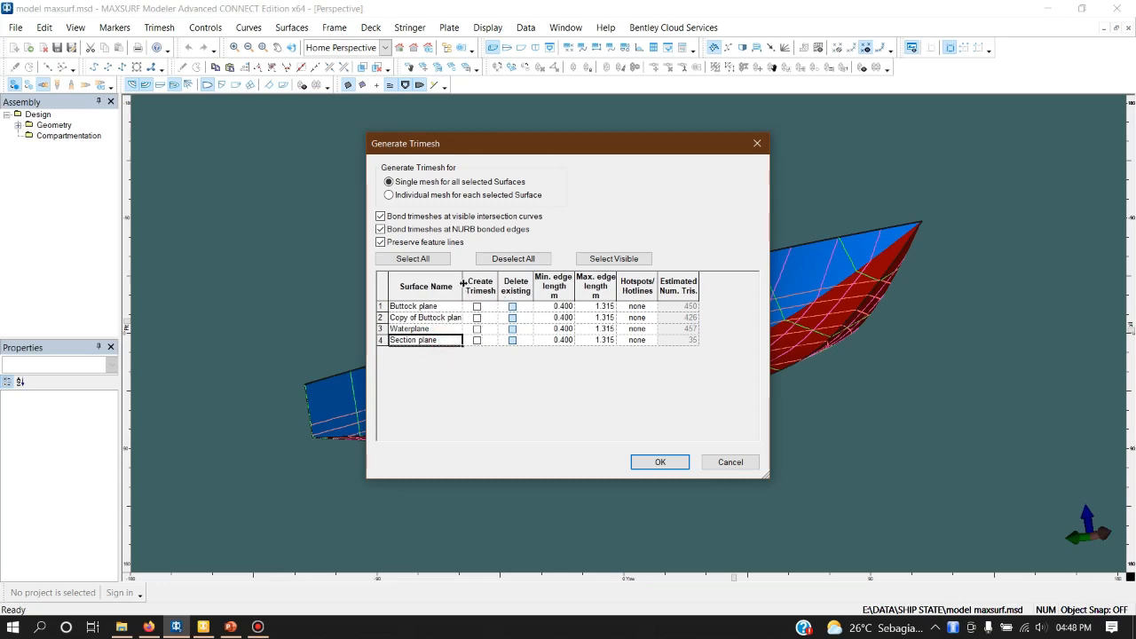
click(447, 261)
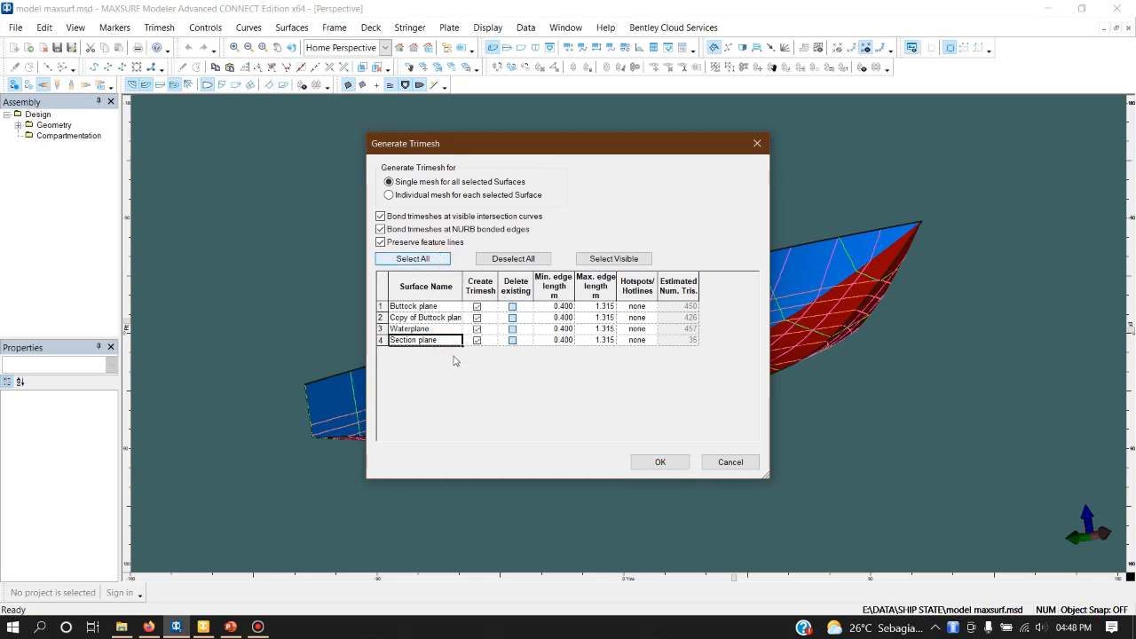
click(660, 462)
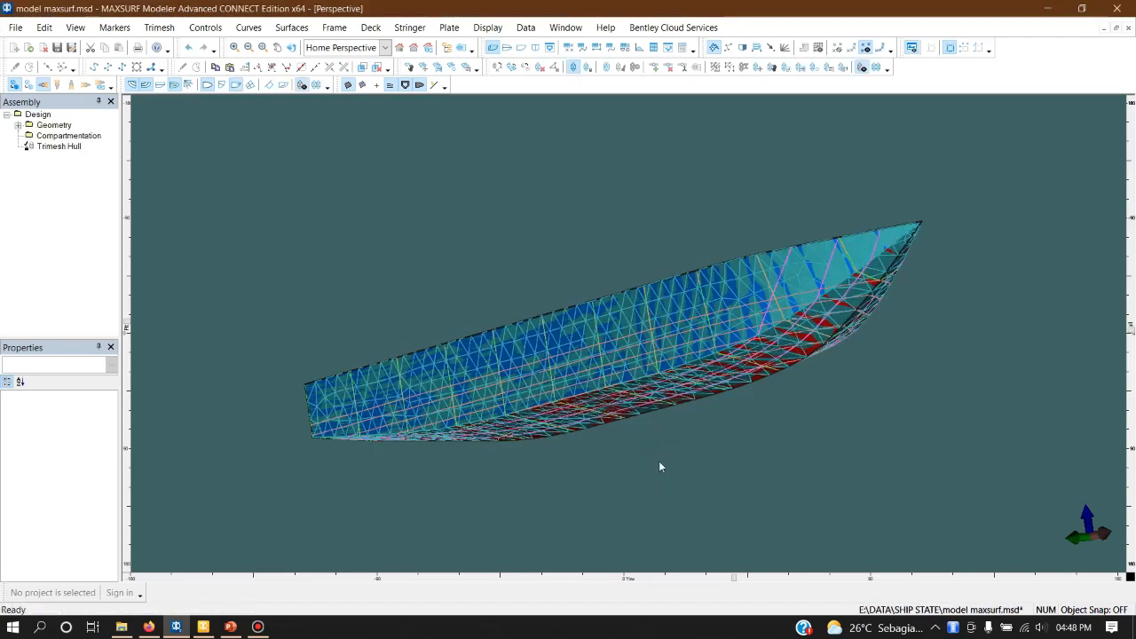
- Hide the surfaces in the Geometry assembly, leaving only the trimesh hull displayed
scroll(748, 352, up, 5)
scroll(746, 354, down, 5)
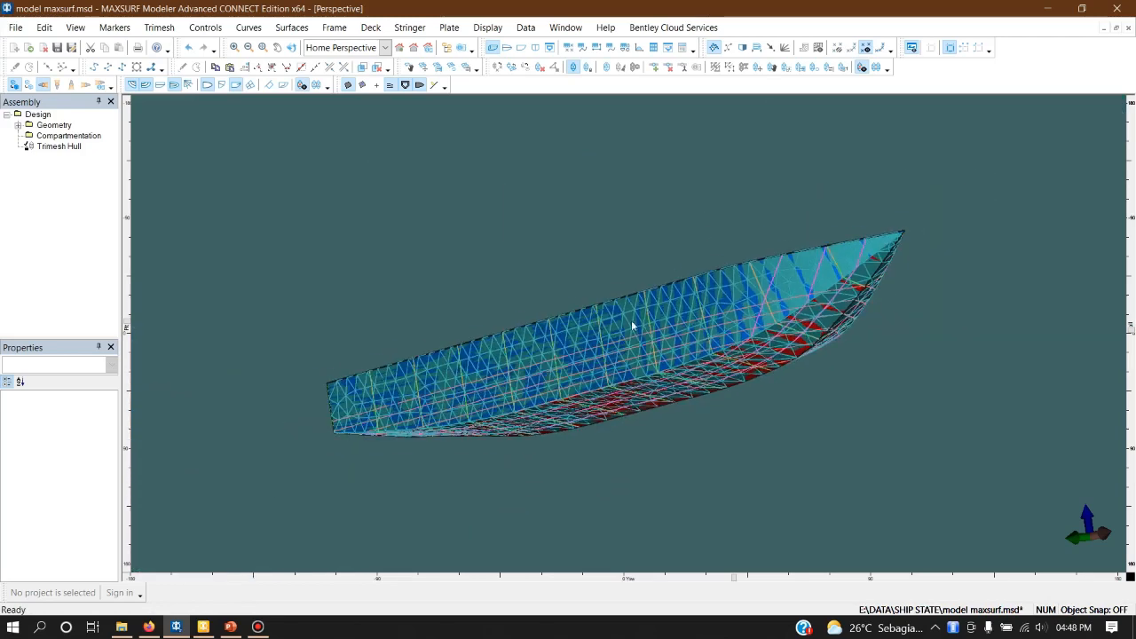
double_click(54, 125)
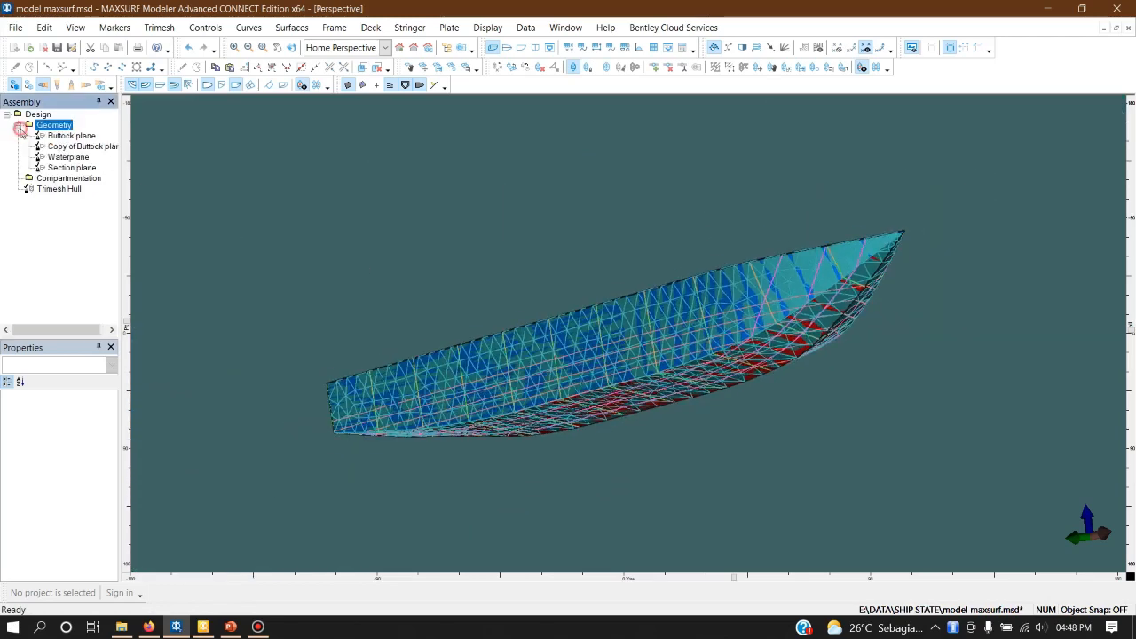
right_click(55, 130)
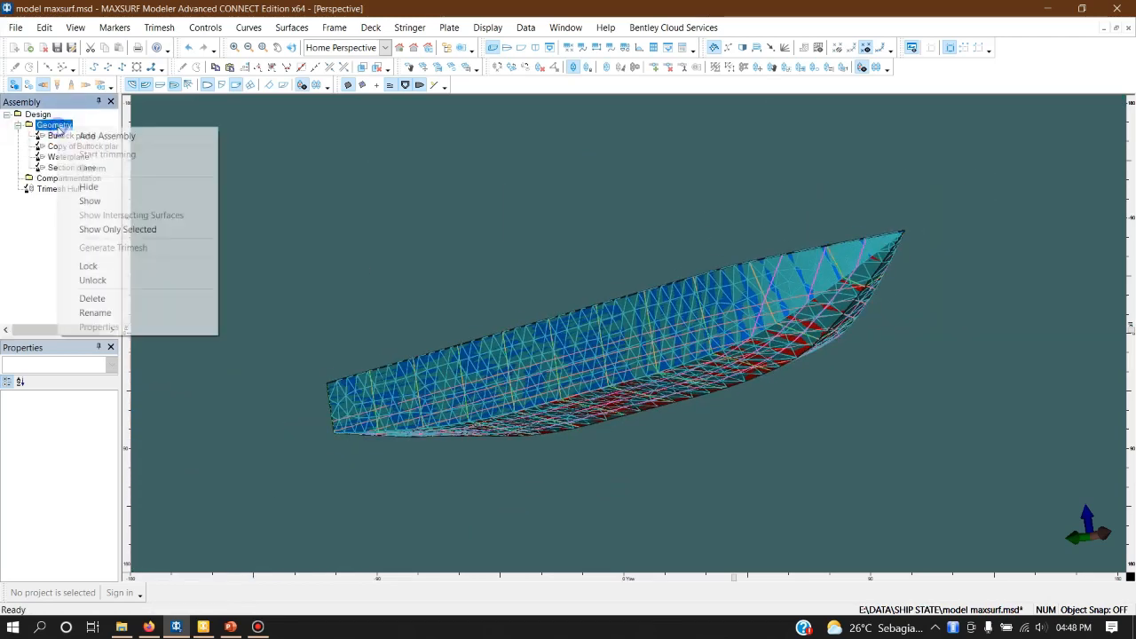
click(113, 187)
click(542, 327)
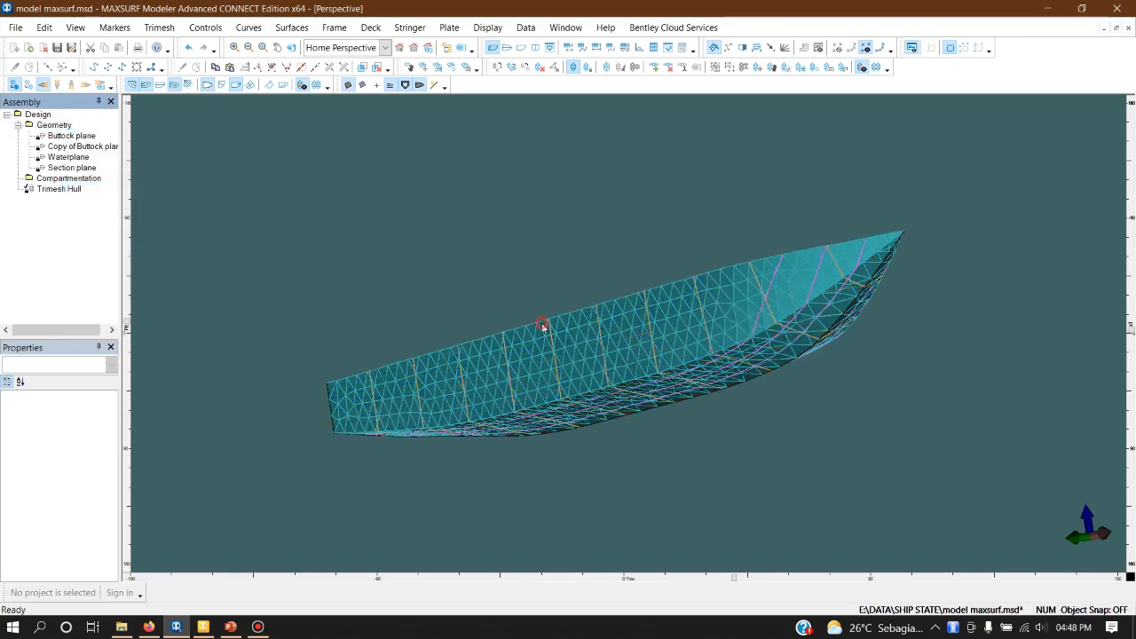
click(625, 272)
- Examine the triangles of the Trimesh Hull along the side, bottom and bow, including with the whole mesh selected
scroll(616, 373, up, 3)
scroll(616, 376, up, 2)
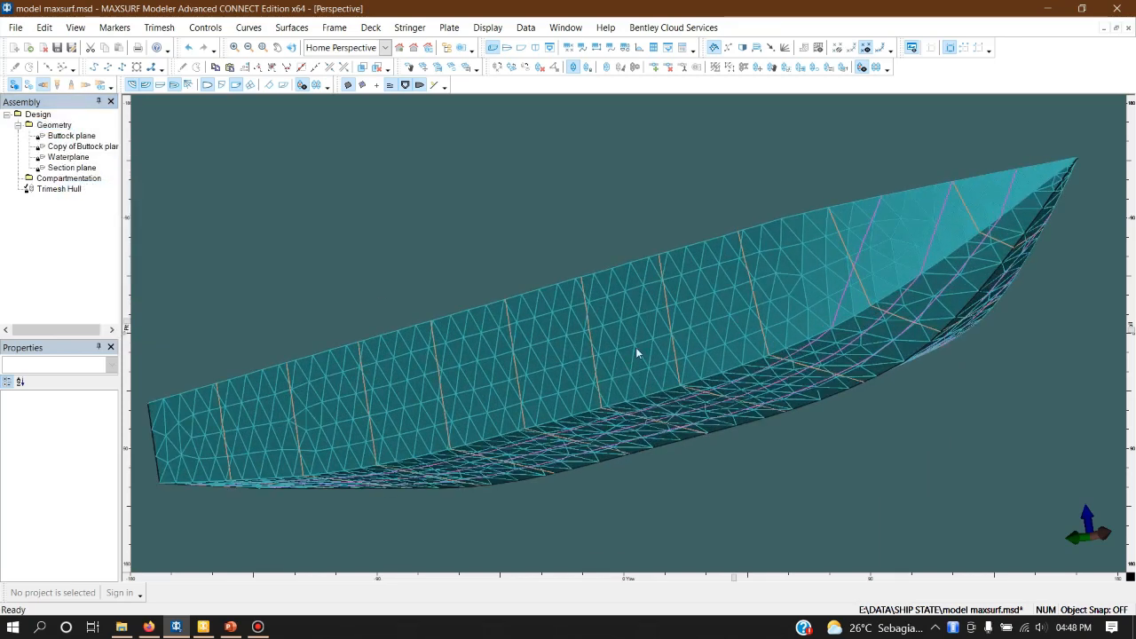
scroll(635, 347, down, 4)
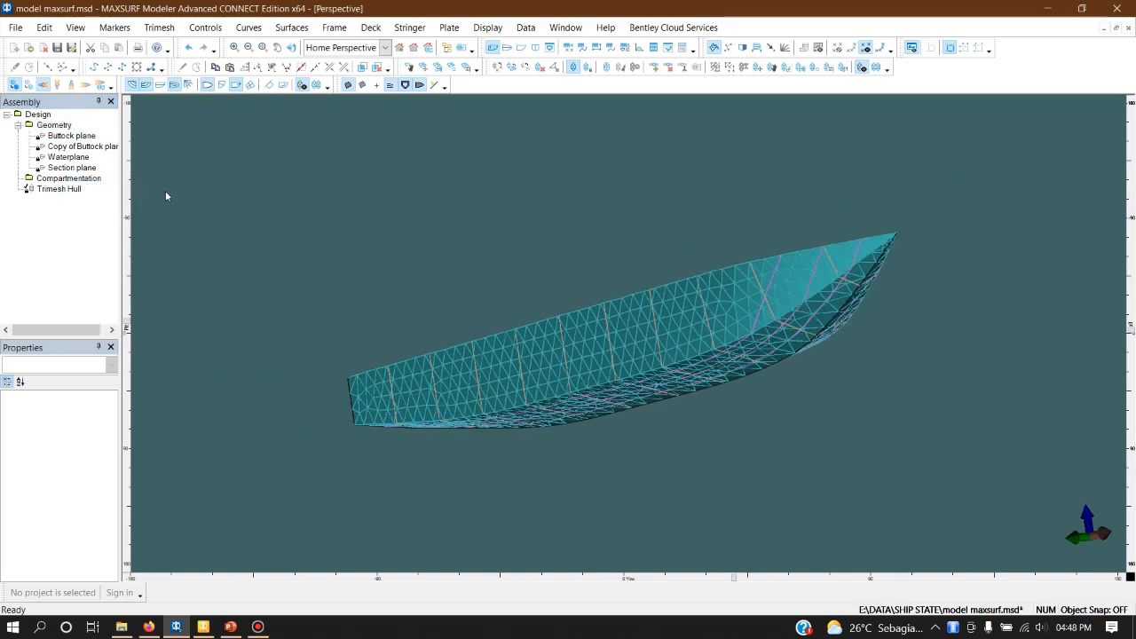
click(62, 189)
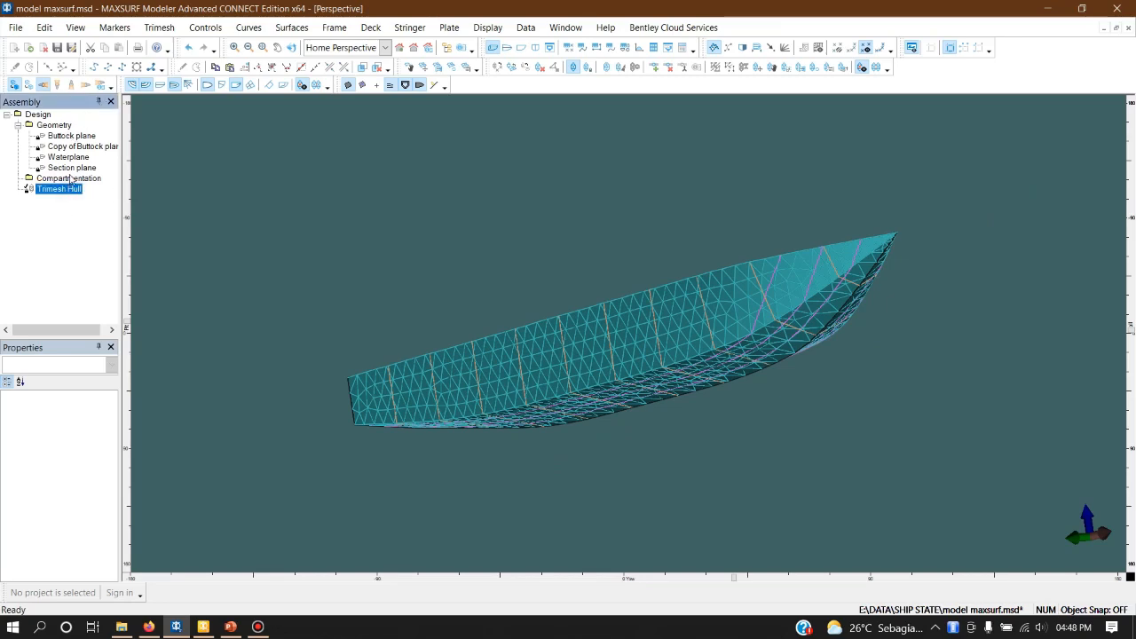
click(593, 399)
scroll(777, 298, up, 4)
scroll(940, 265, down, 3)
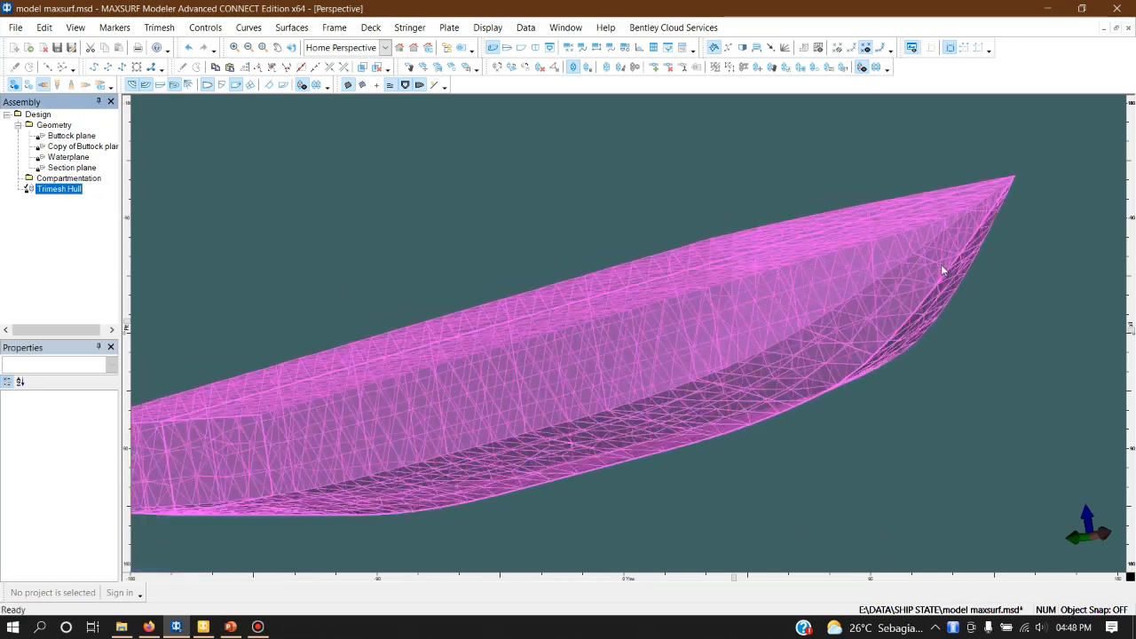
click(1007, 308)
scroll(930, 270, up, 2)
scroll(650, 419, up, 5)
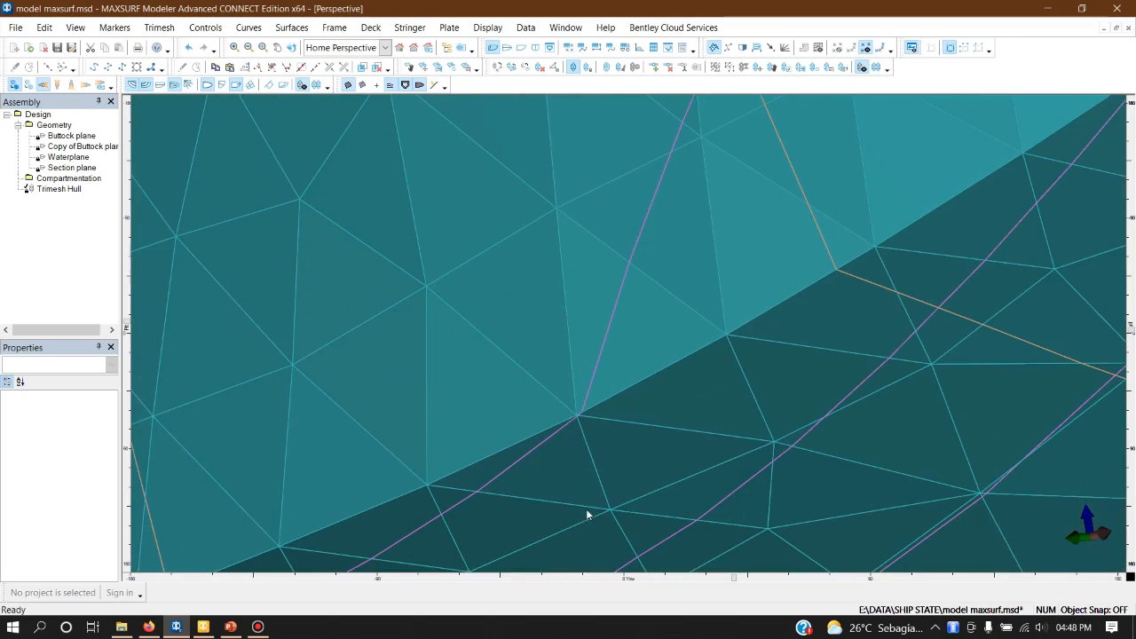
scroll(657, 440, down, 8)
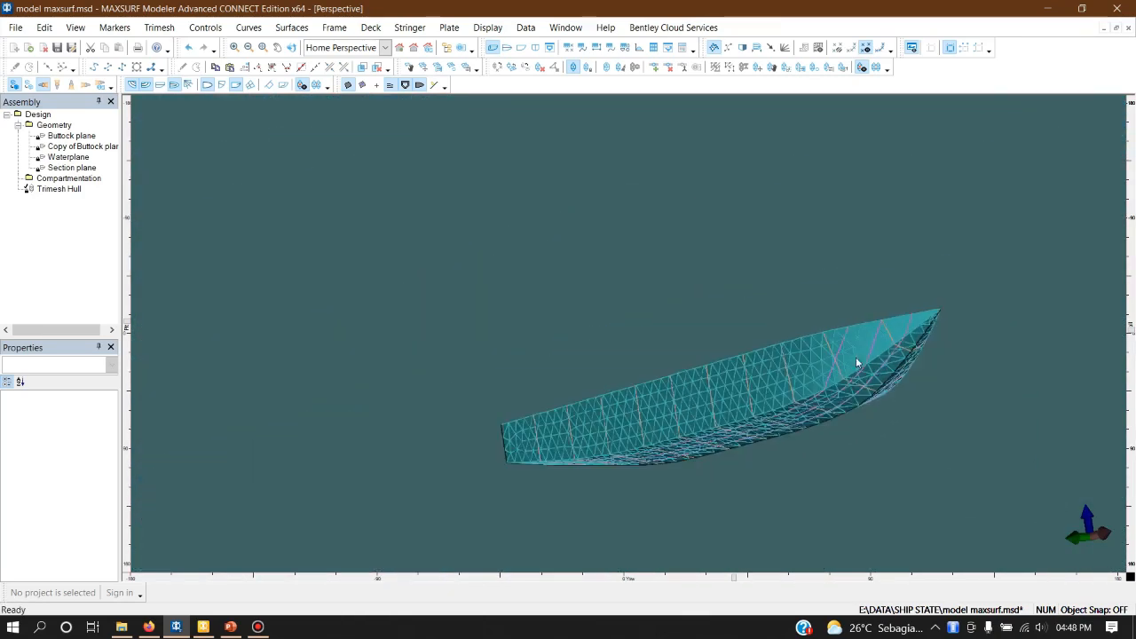
scroll(629, 461, up, 2)
scroll(456, 398, up, 3)
scroll(352, 395, down, 5)
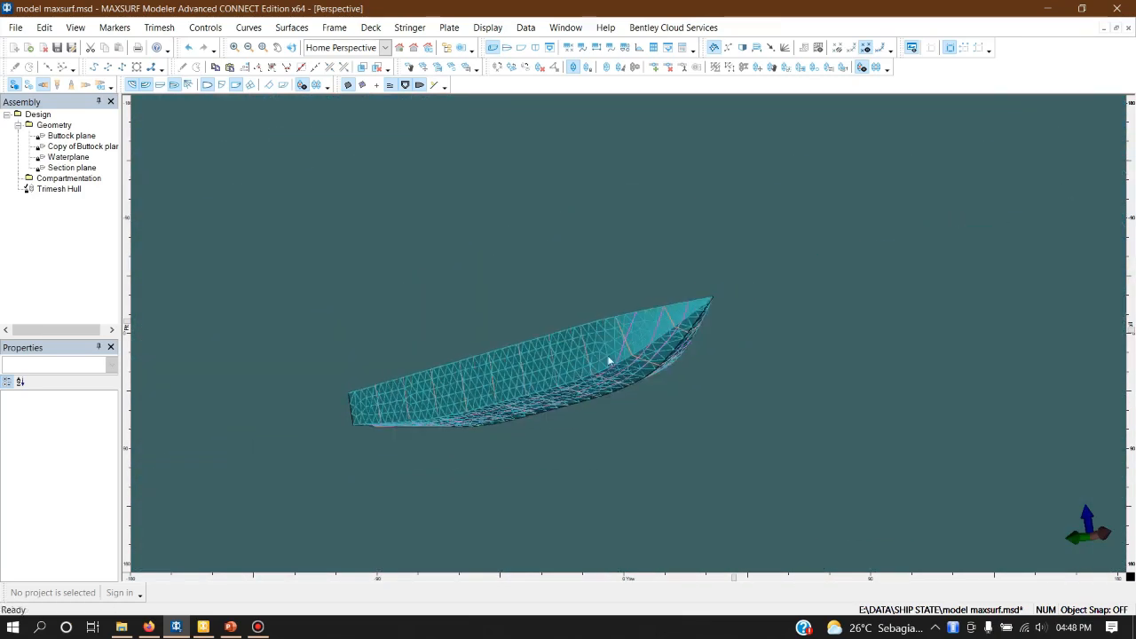
scroll(606, 351, up, 2)
scroll(606, 351, up, 1)
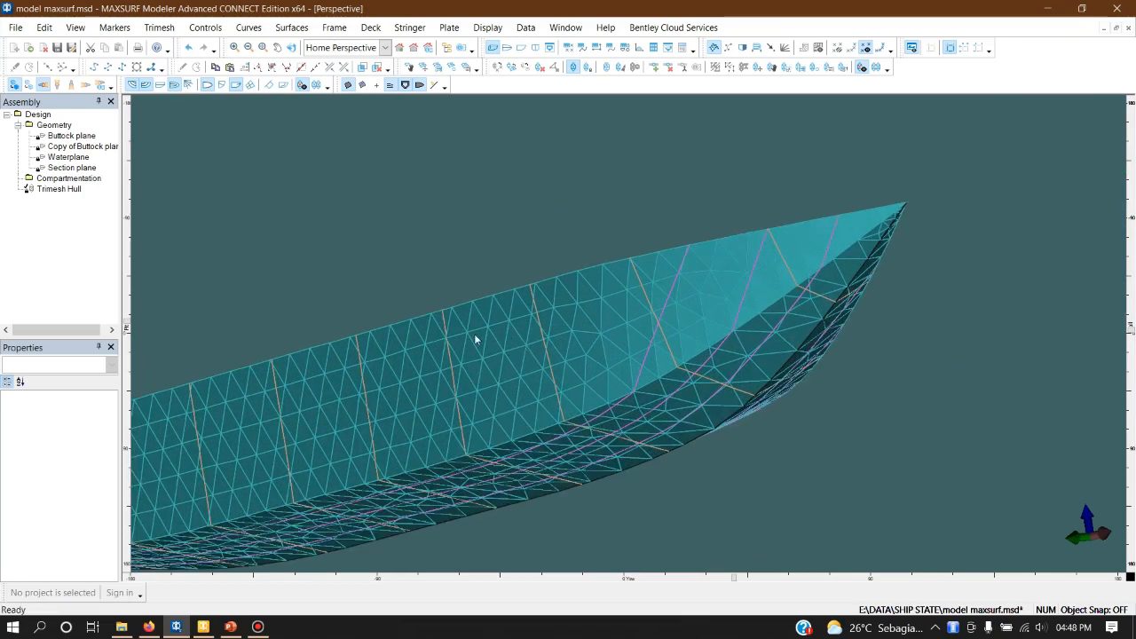
scroll(462, 335, up, 4)
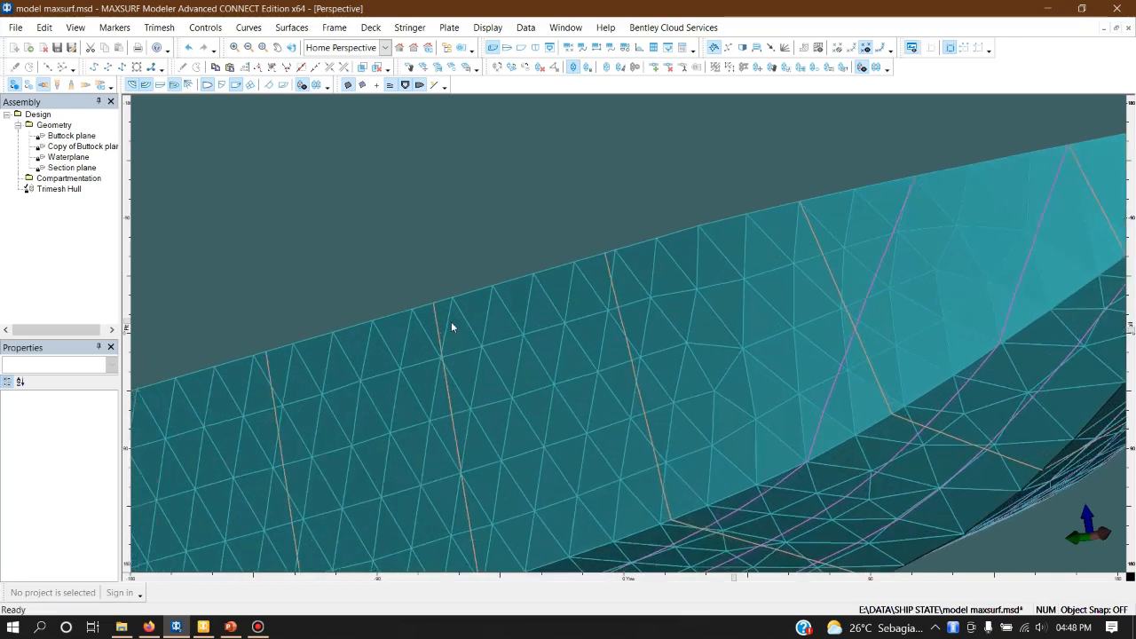
scroll(543, 355, down, 6)
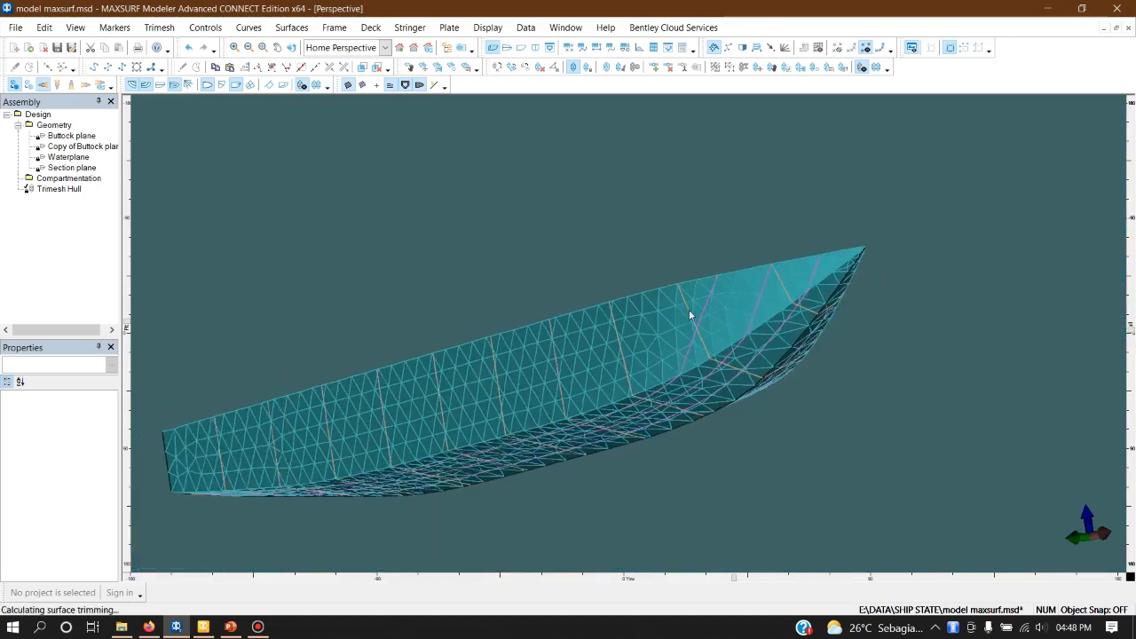
scroll(849, 348, up, 2)
scroll(850, 348, up, 2)
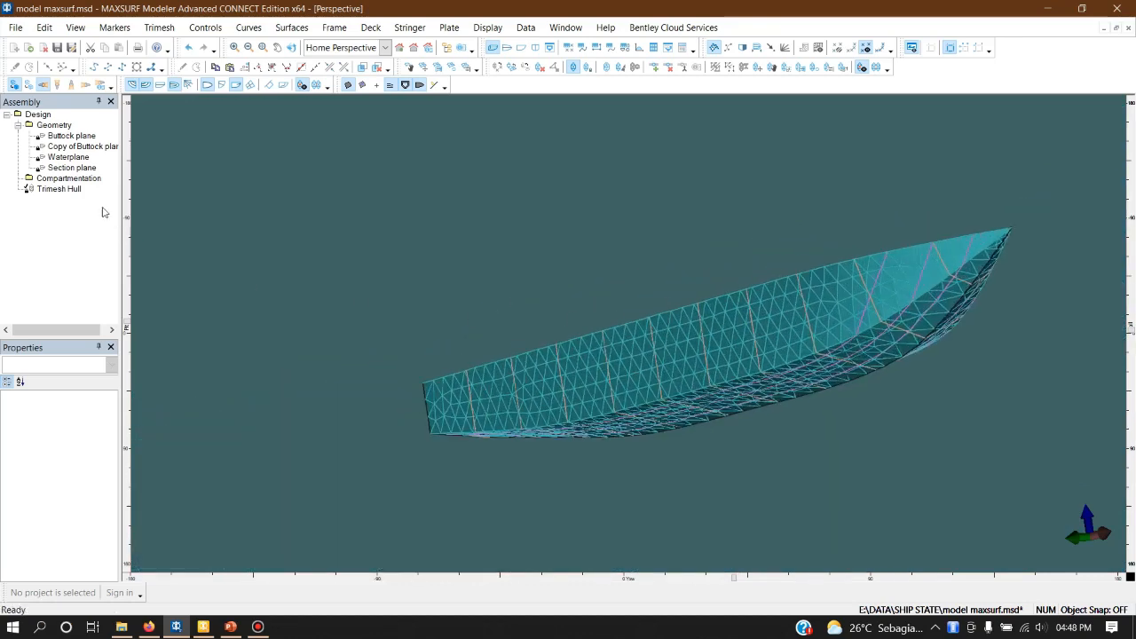
- Delete the Trimesh Hull and generate an individual trimesh for each of the four surfaces instead
click(61, 190)
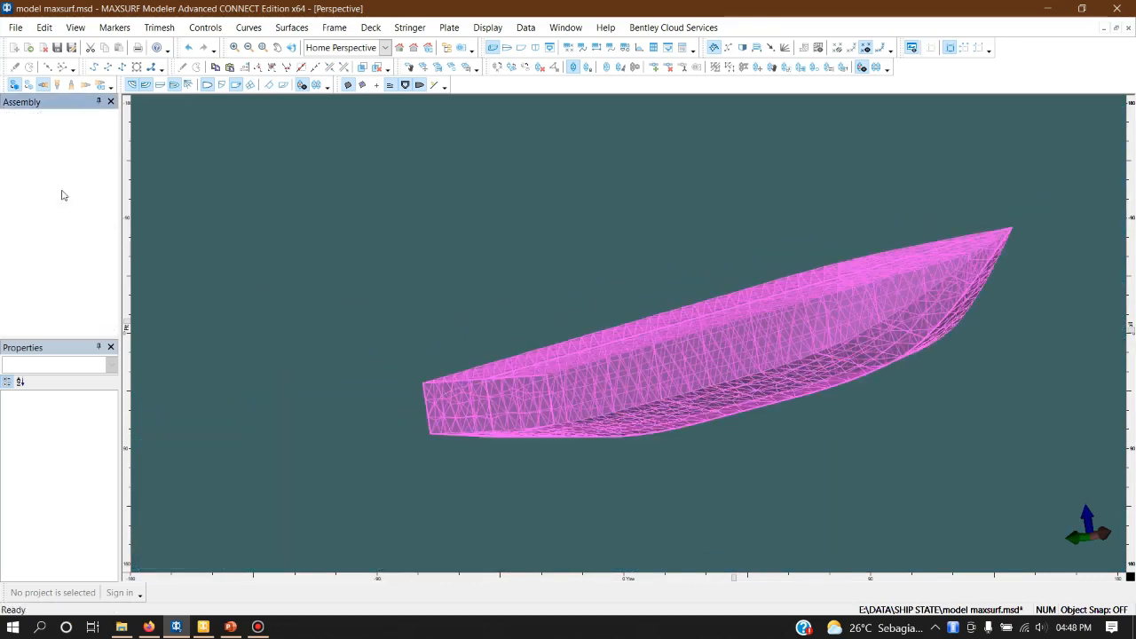
click(161, 28)
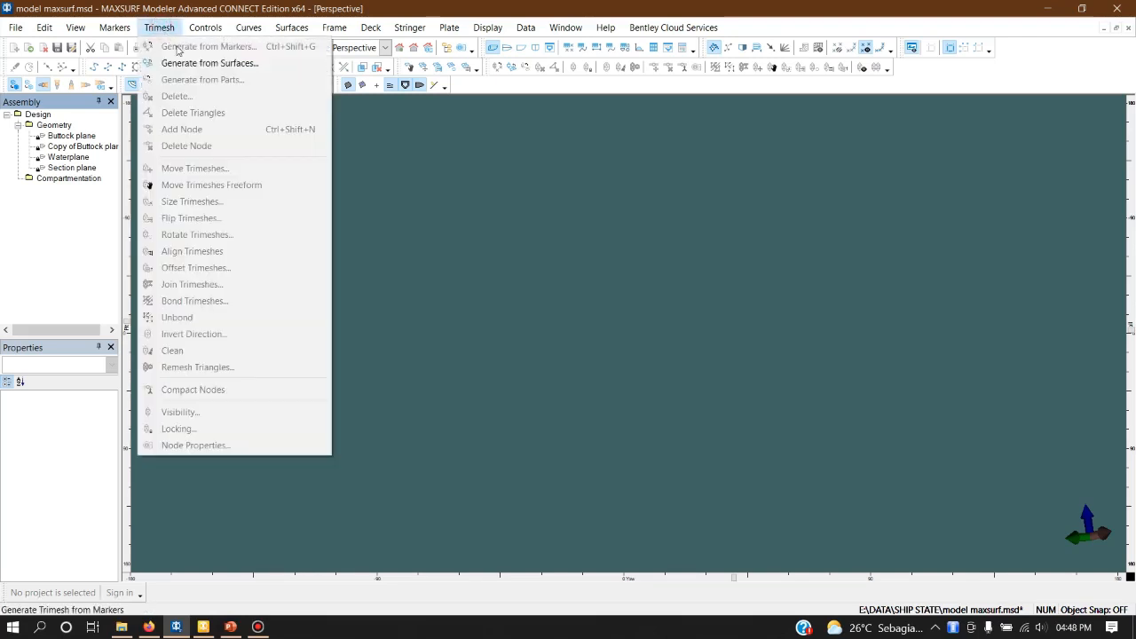
click(204, 63)
click(388, 194)
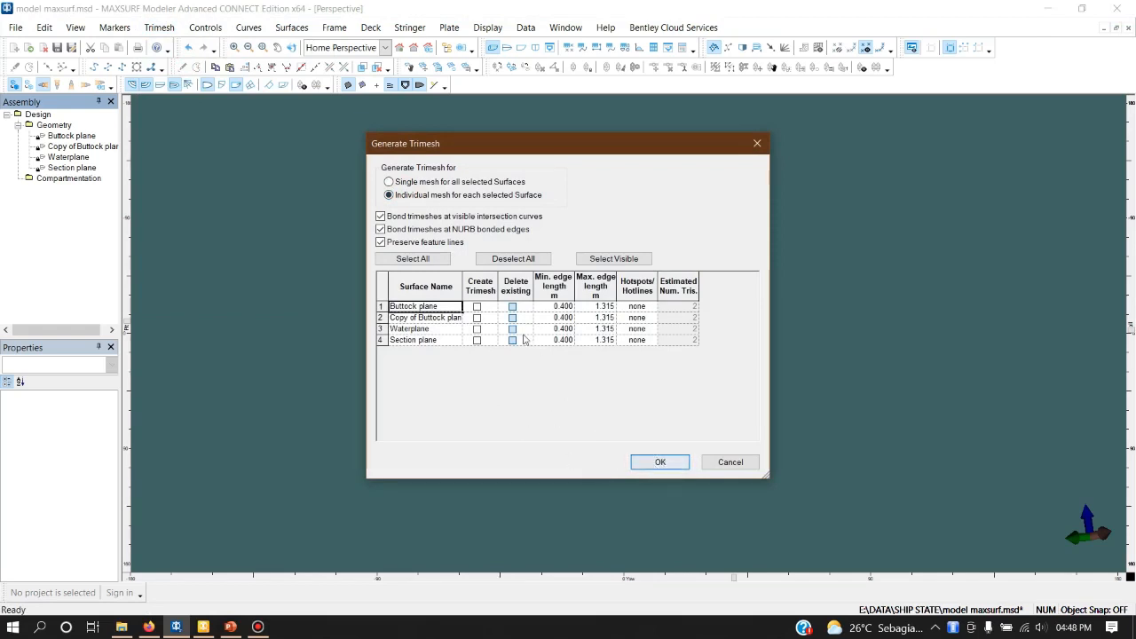
click(413, 258)
click(659, 461)
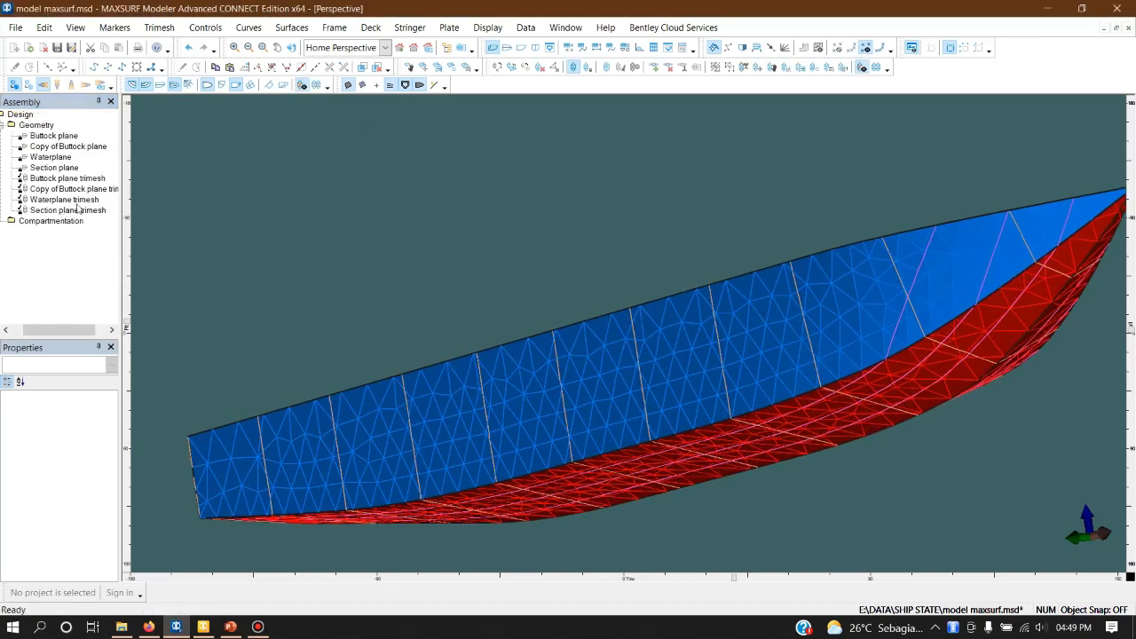
- Examine the individual trimeshes at the side, bottom, bow and deck, selecting separate meshes to distinguish them
scroll(532, 234, down, 3)
scroll(774, 337, up, 4)
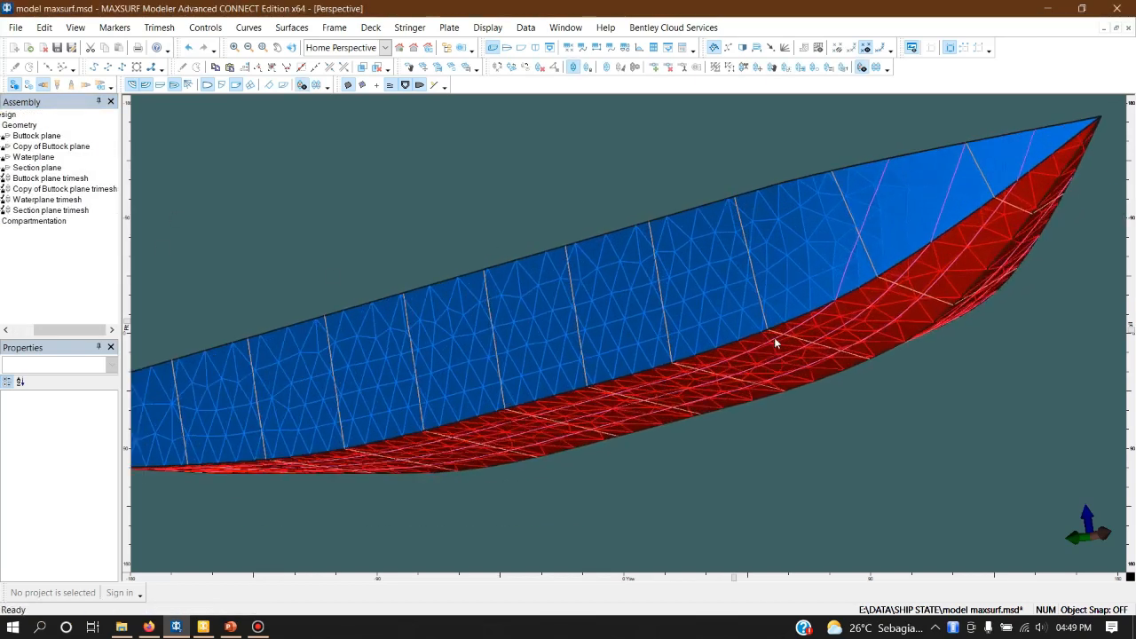
scroll(817, 388, down, 2)
scroll(897, 300, up, 1)
scroll(897, 296, up, 2)
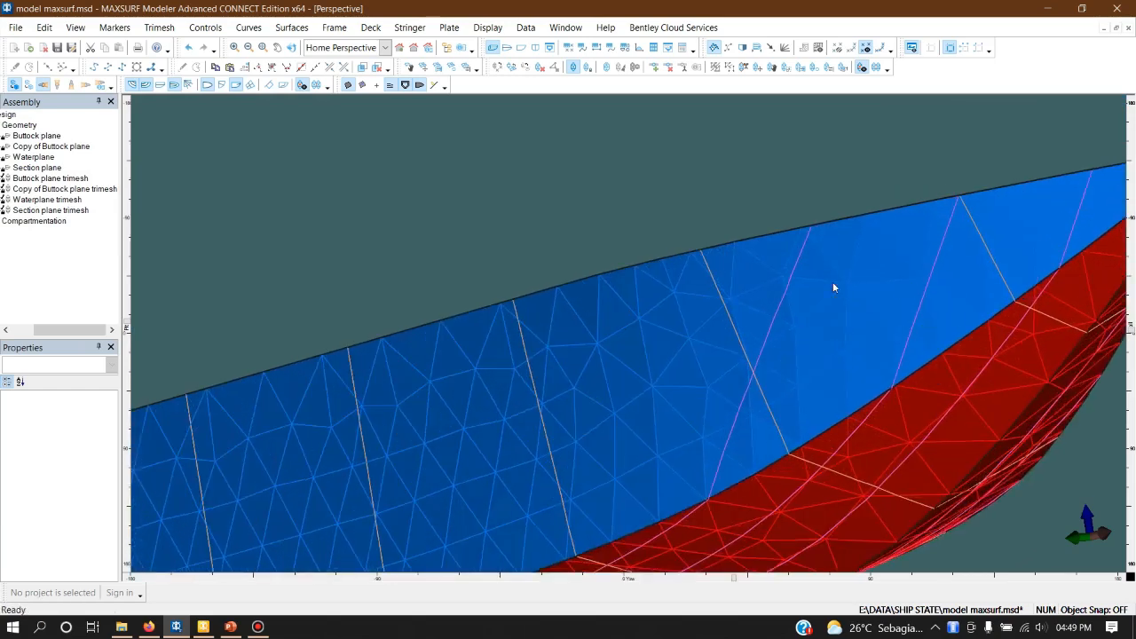
click(815, 292)
scroll(807, 390, down, 2)
click(804, 431)
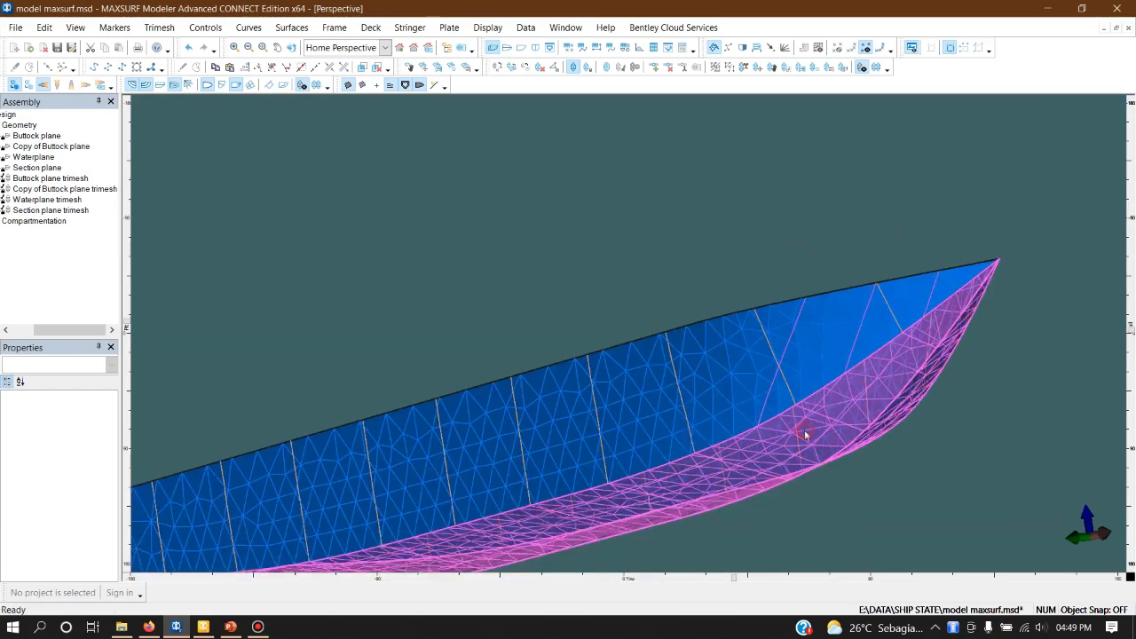
click(557, 304)
click(656, 454)
click(659, 484)
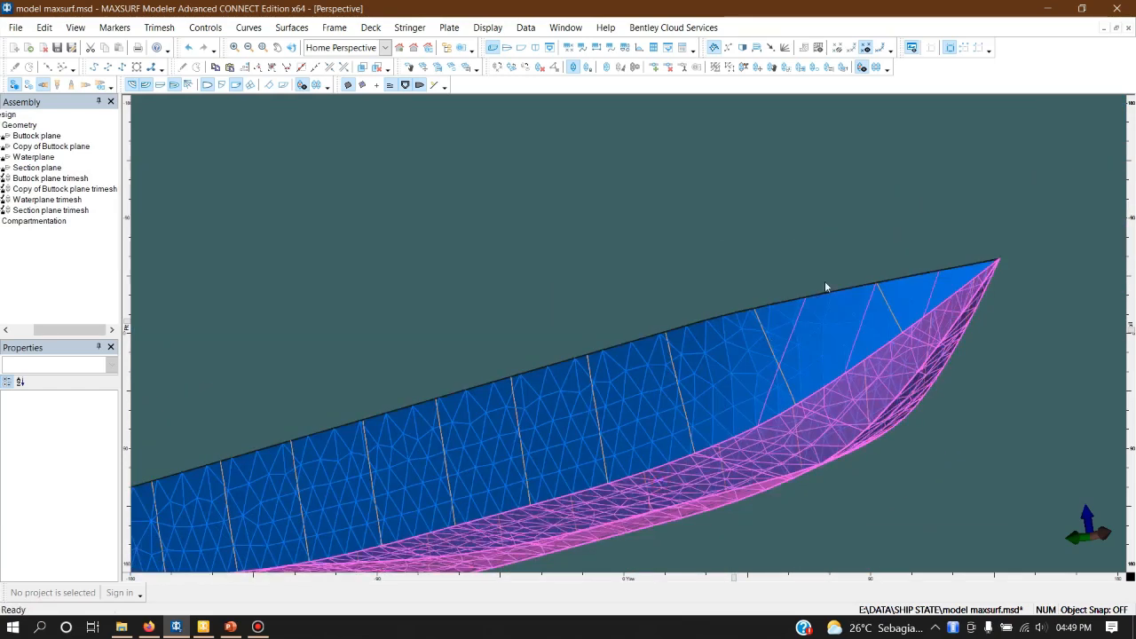
scroll(824, 282, down, 2)
click(789, 242)
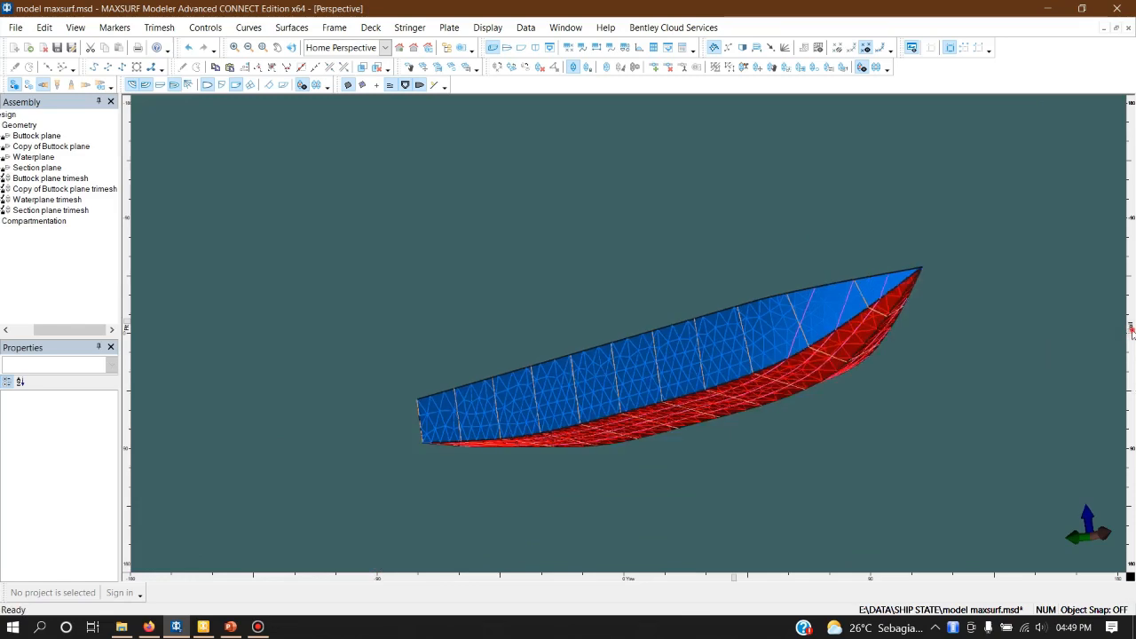
drag(1131, 332, 1131, 267)
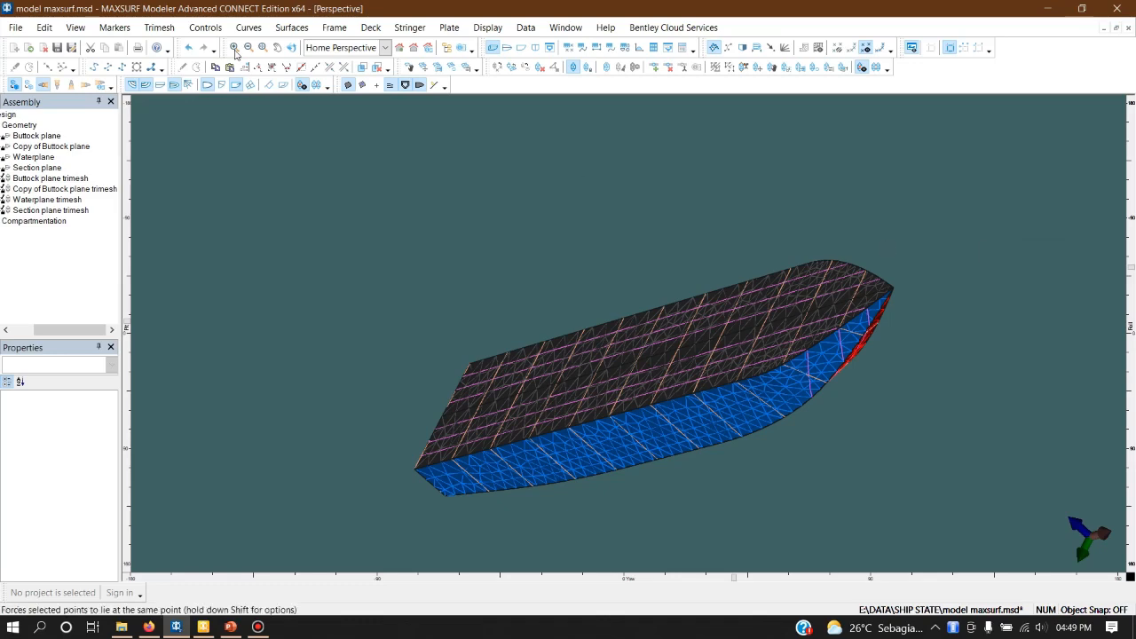
- Save the design as "model maxsurf trimesh" in the SHIP STATE folder, replacing the existing file
click(15, 28)
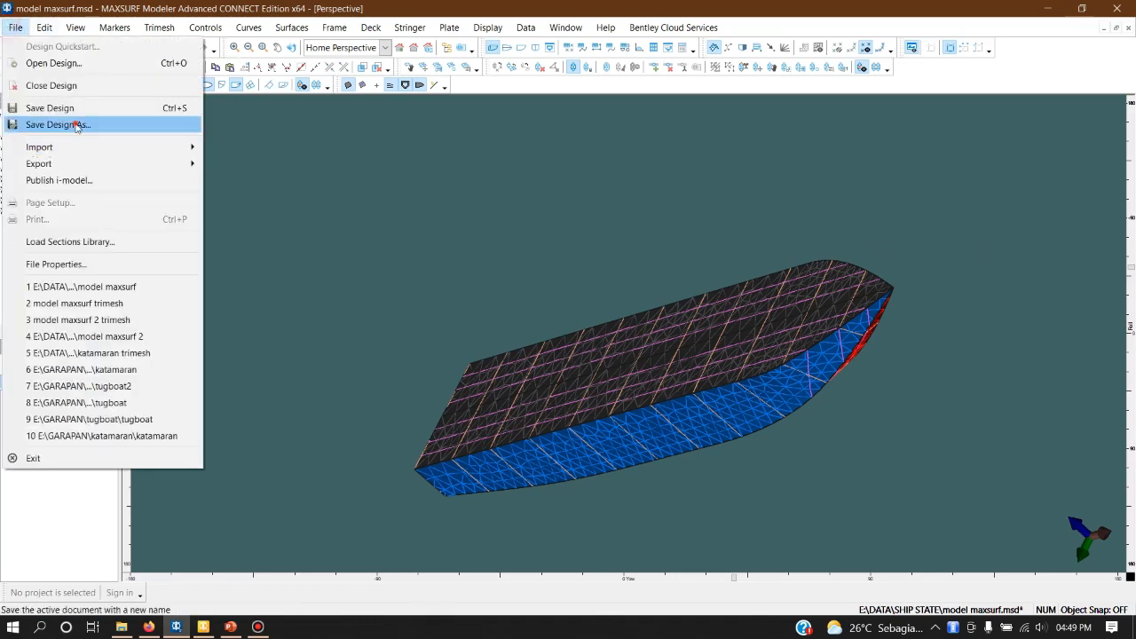
click(76, 125)
click(585, 328)
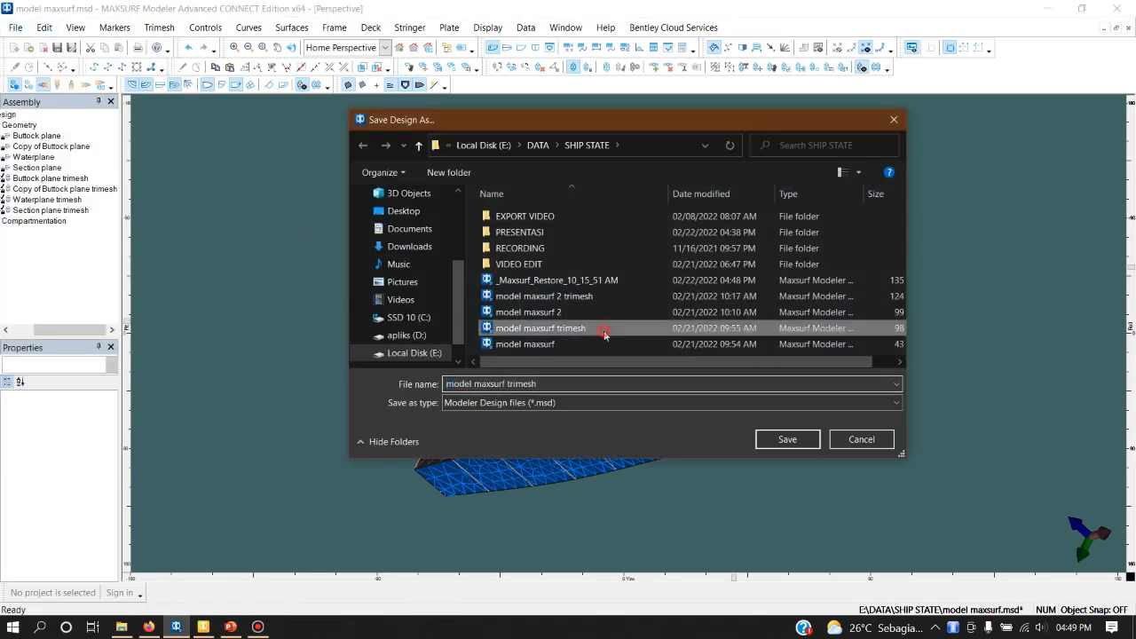
double_click(603, 333)
click(603, 320)
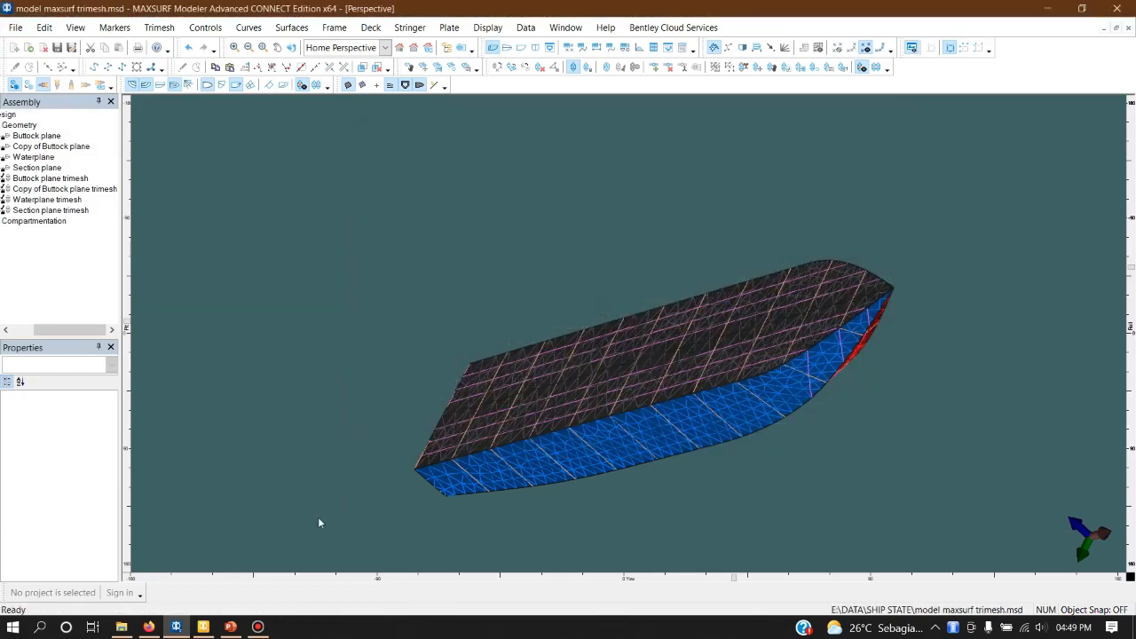
- Switch to MAXSURF Motions and close the open design, discarding its motions results without saving
click(203, 627)
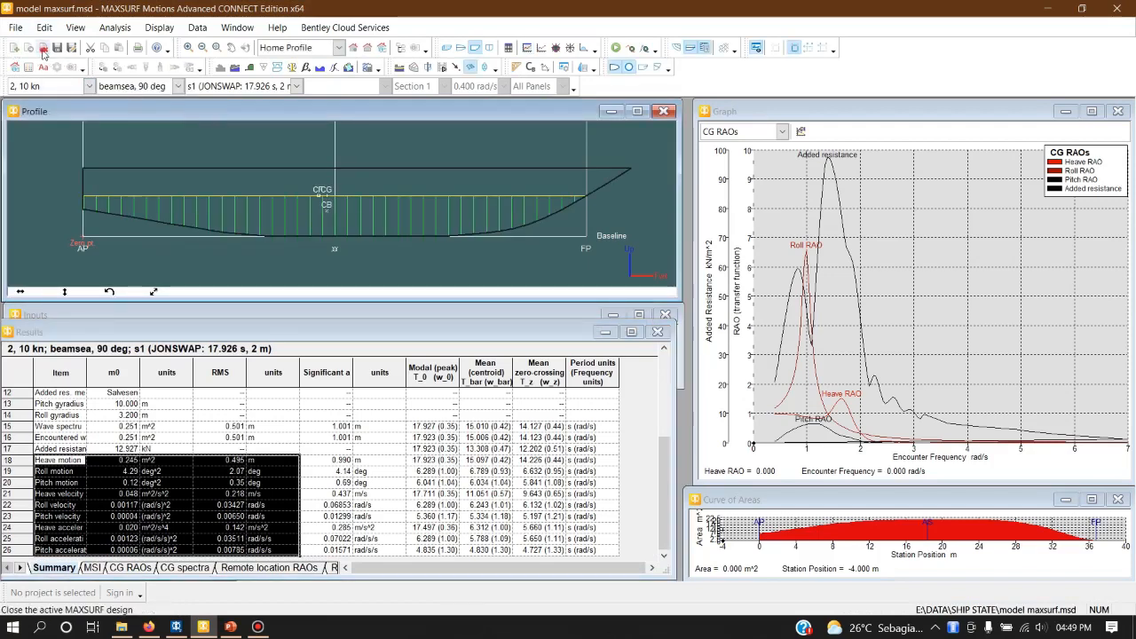
click(43, 49)
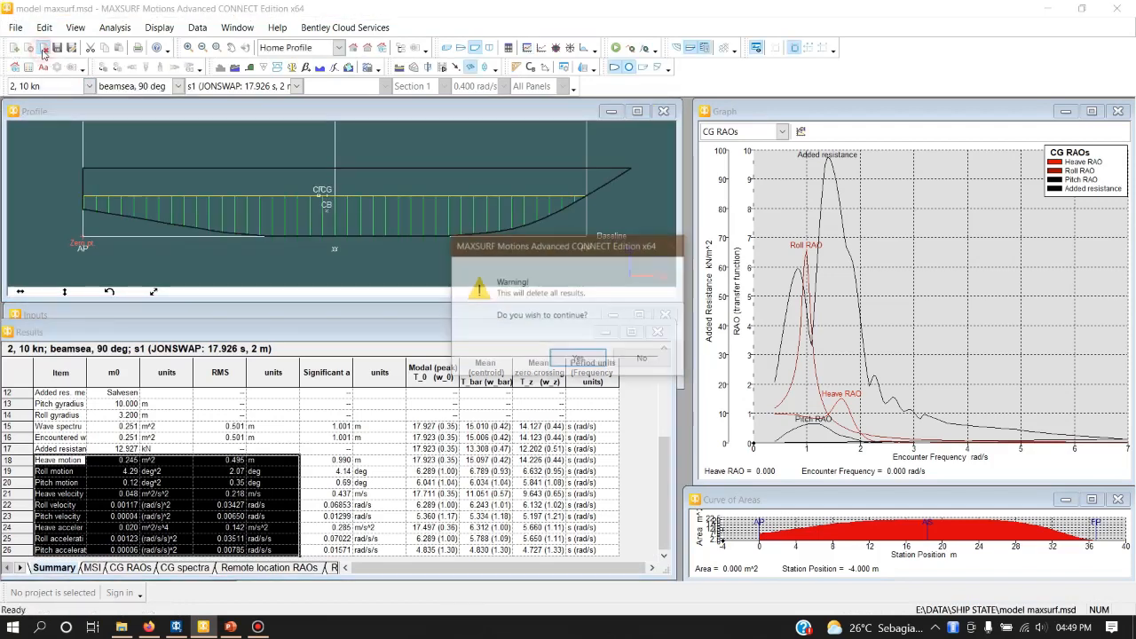
click(579, 360)
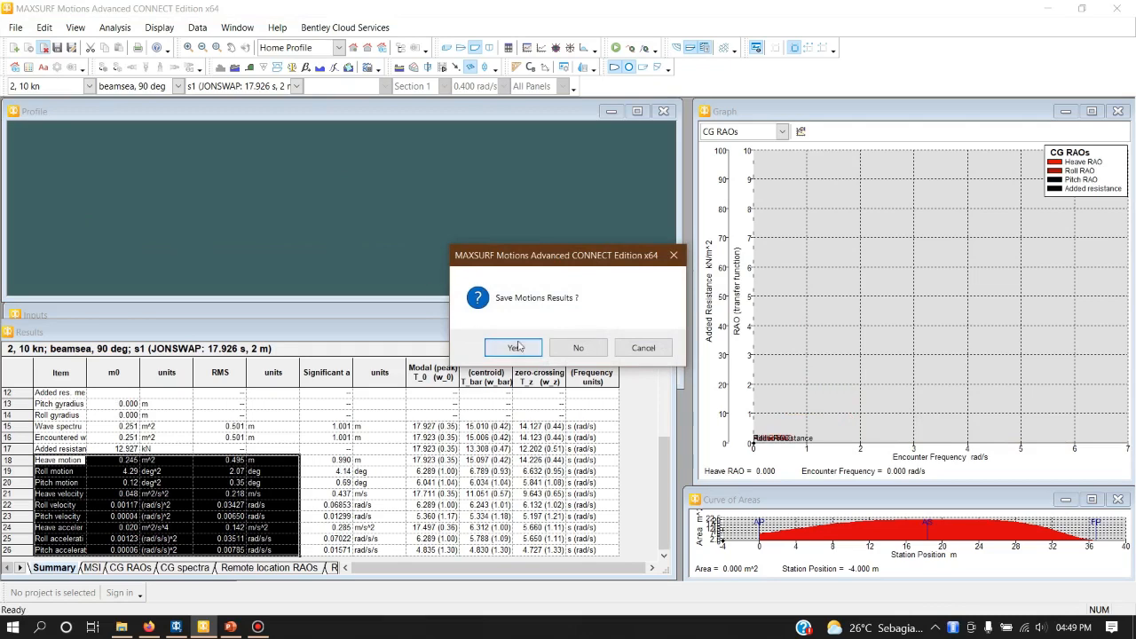
click(577, 347)
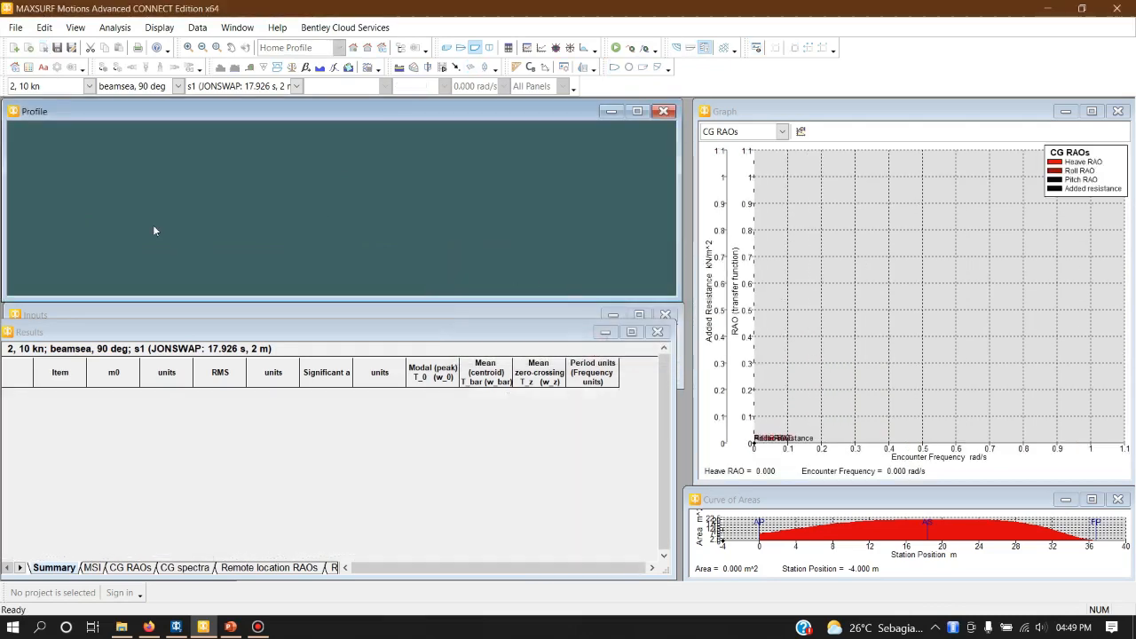
- Open the design "model maxsurf trimesh" from the SHIP STATE folder
click(15, 27)
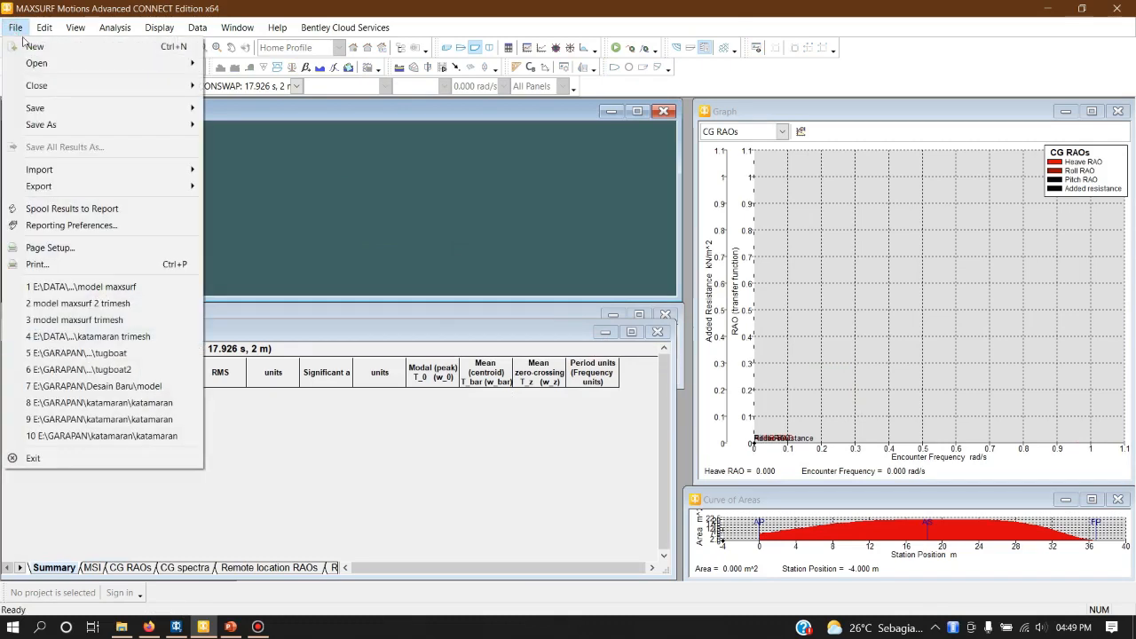
mouse_move(178, 63)
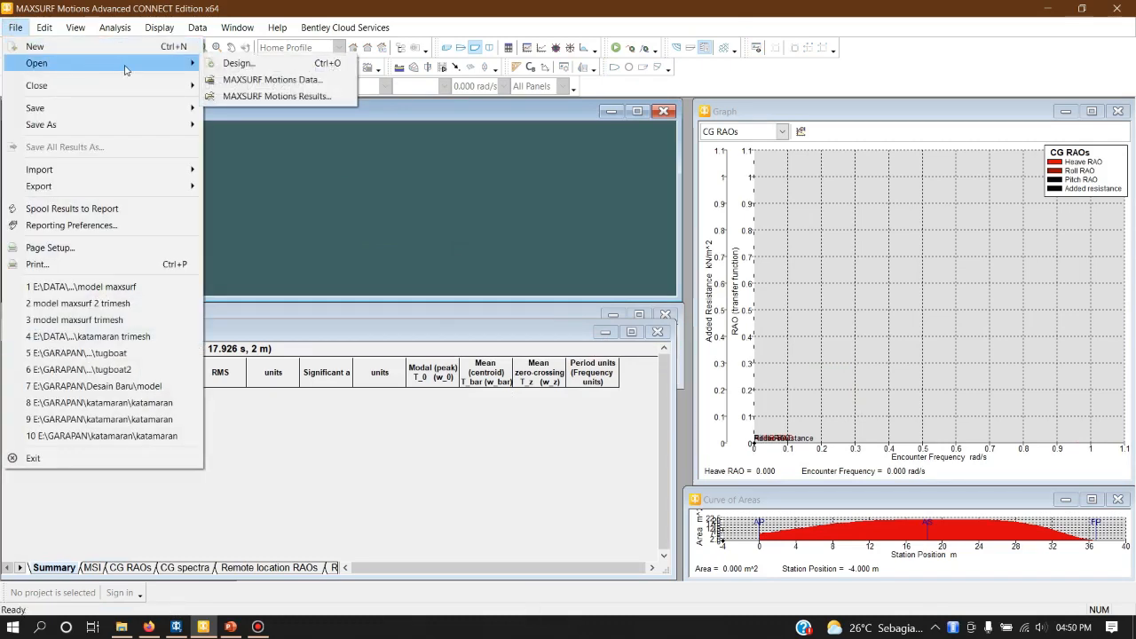
click(222, 64)
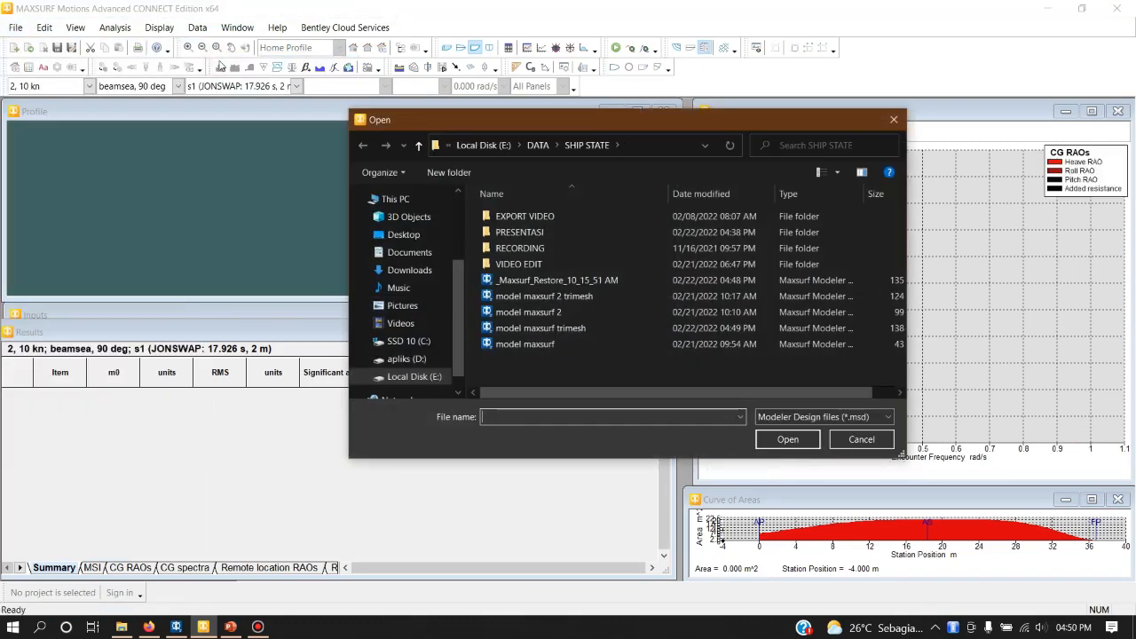
double_click(564, 327)
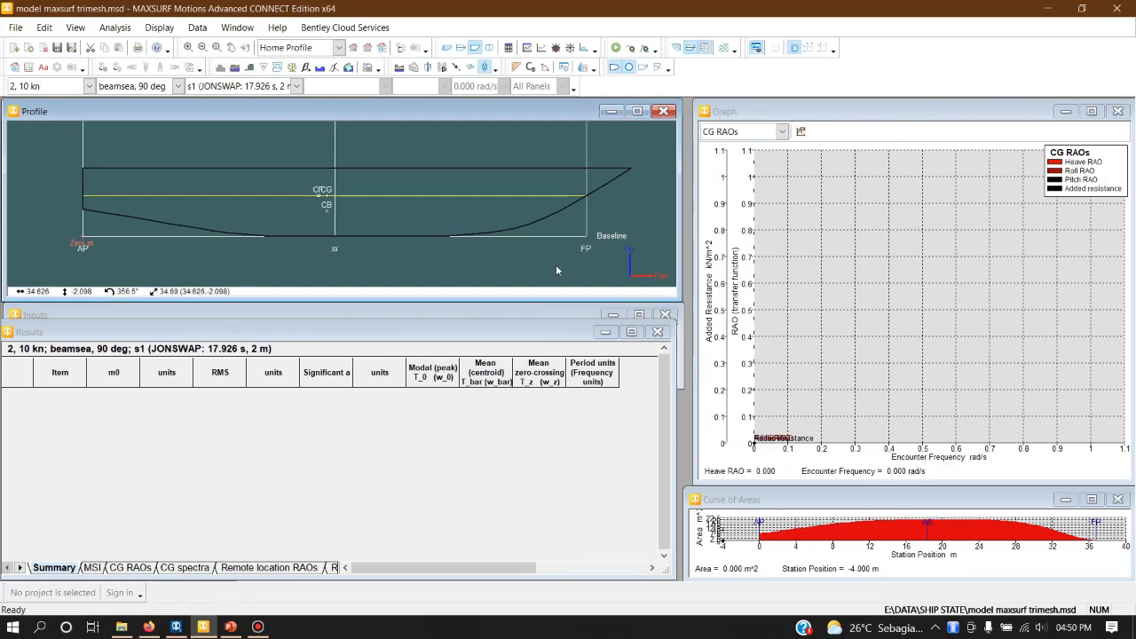
scroll(336, 202, down, 1)
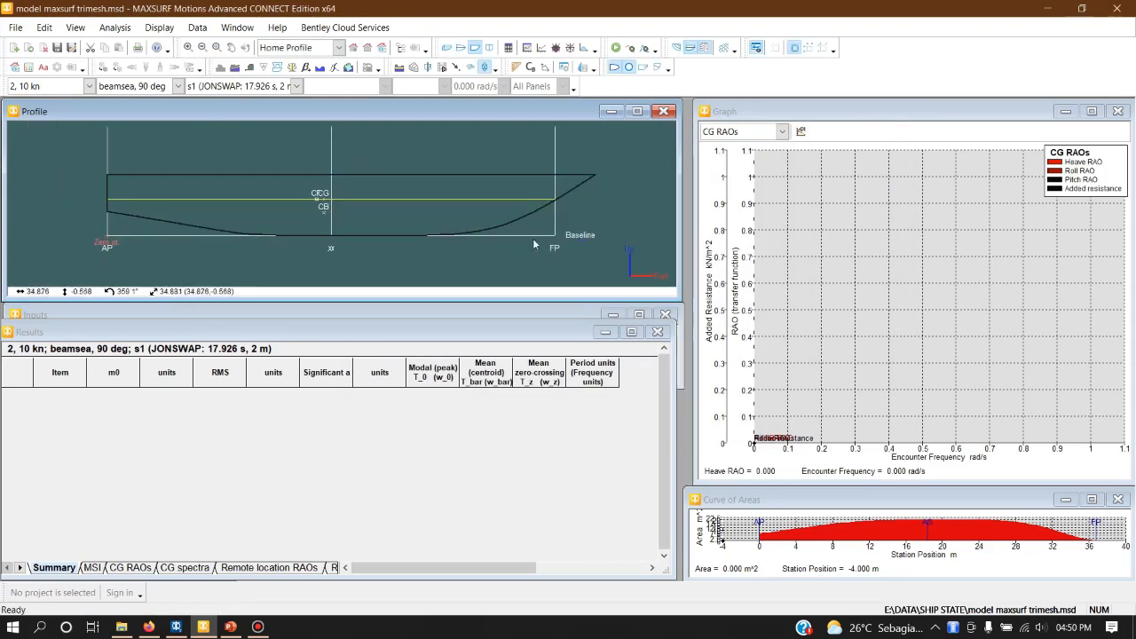
- Change the analysis type to Panel Method
click(111, 28)
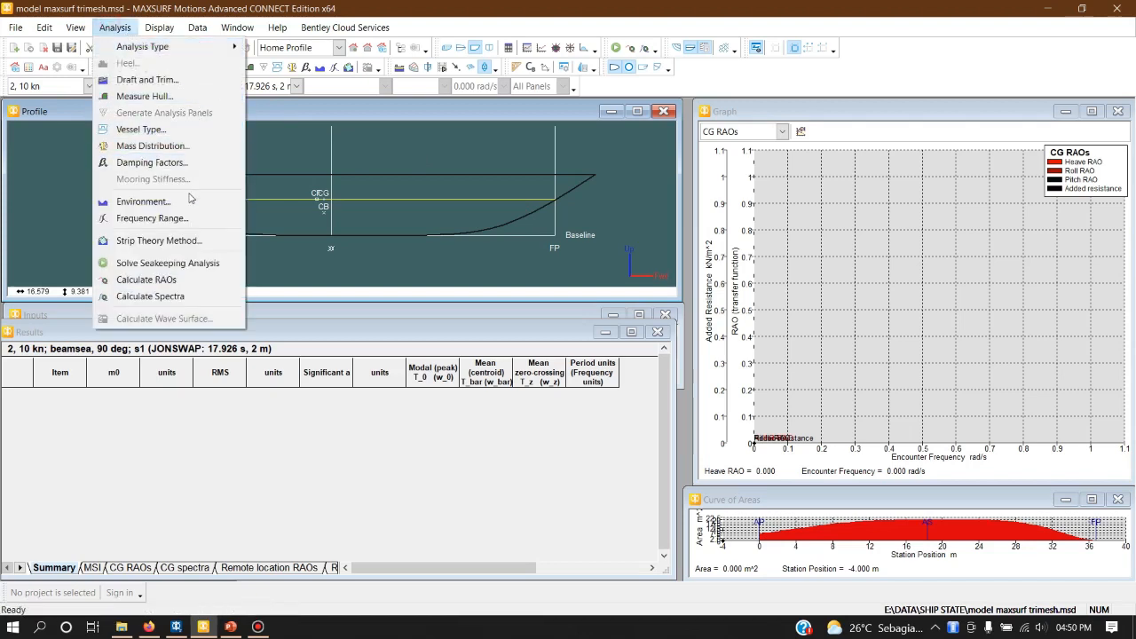
mouse_move(204, 48)
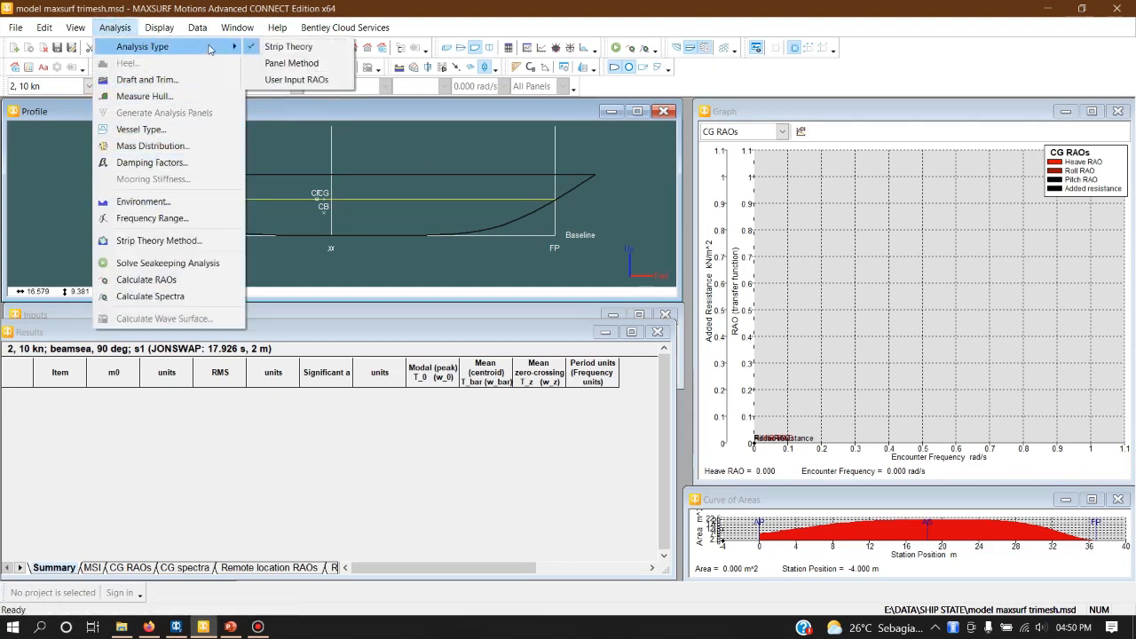
click(291, 64)
- Set the vessel's heel angle to 30 degrees
click(114, 28)
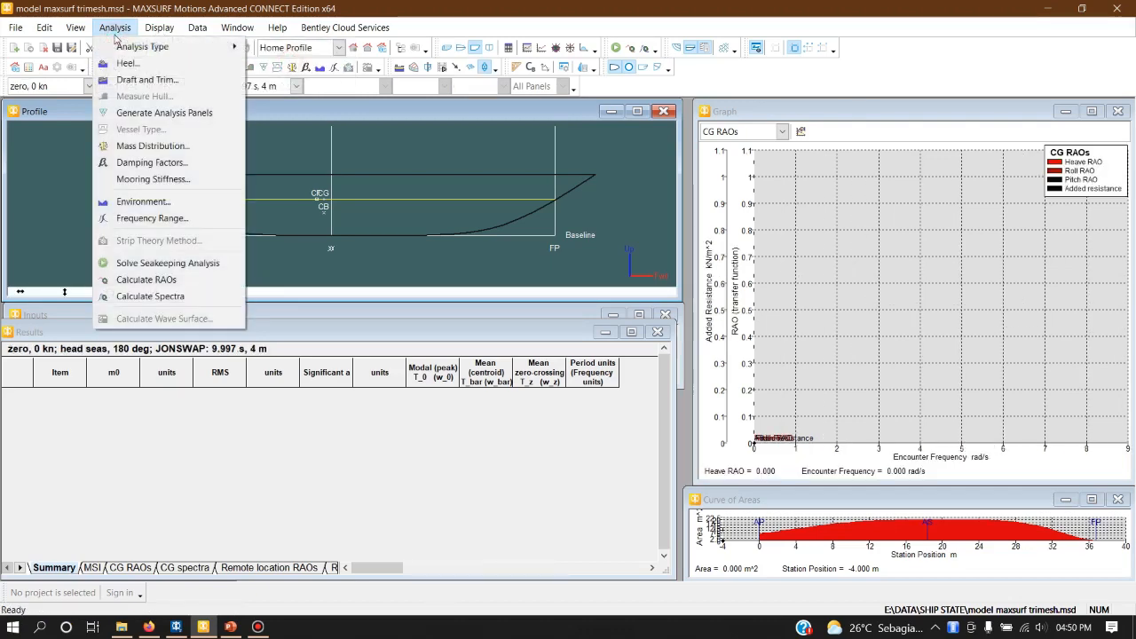
click(154, 66)
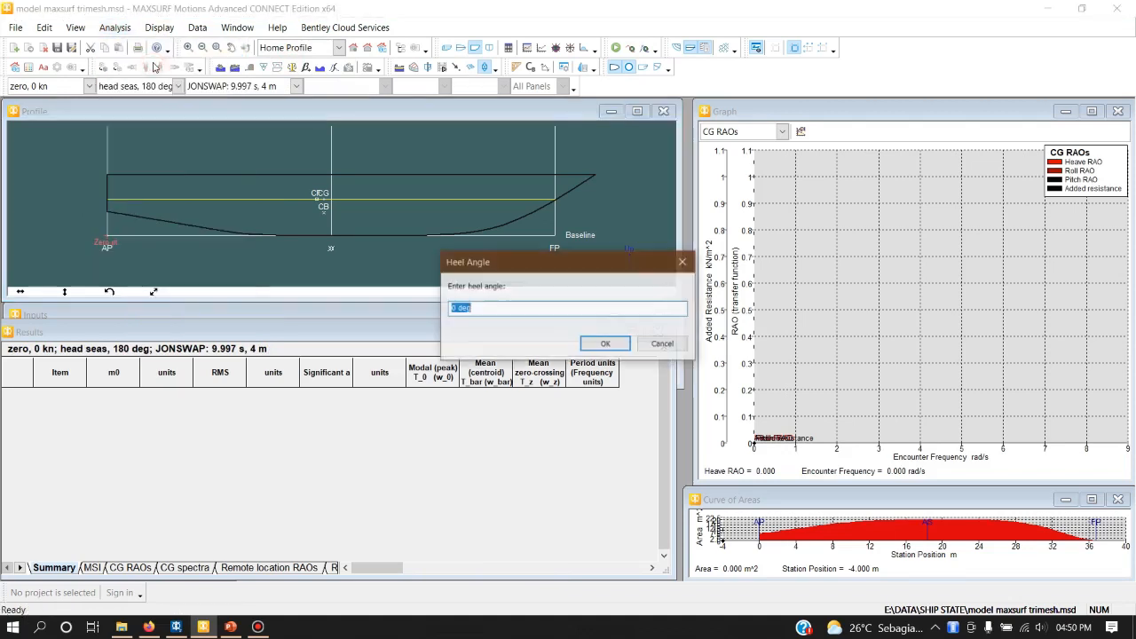
click(479, 307)
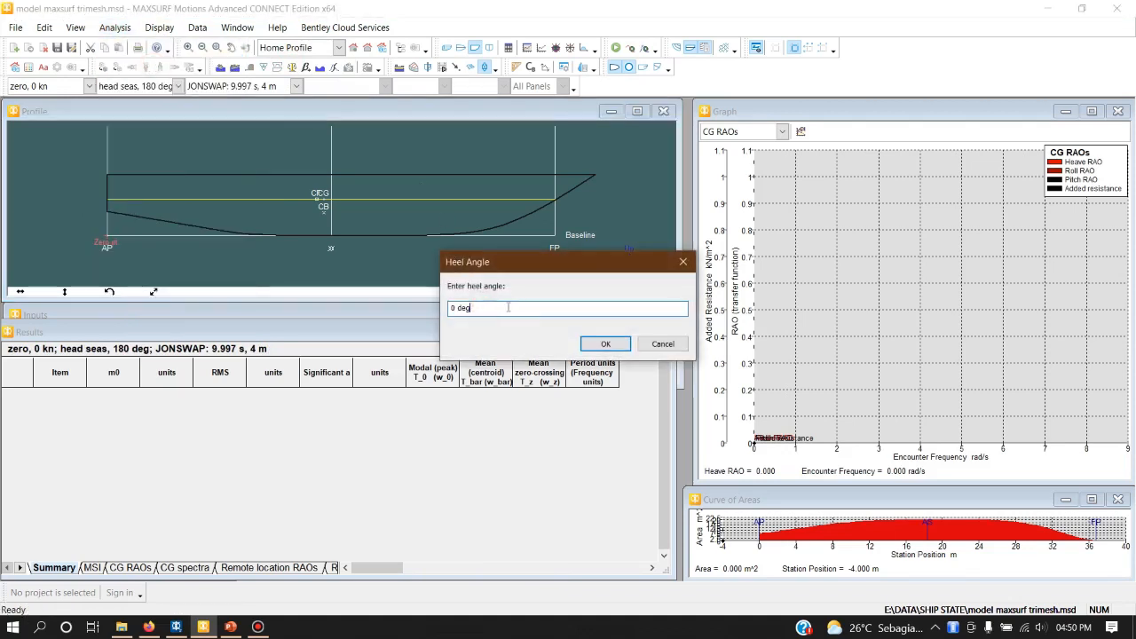
drag(510, 307, 427, 325)
click(493, 306)
drag(488, 306, 449, 312)
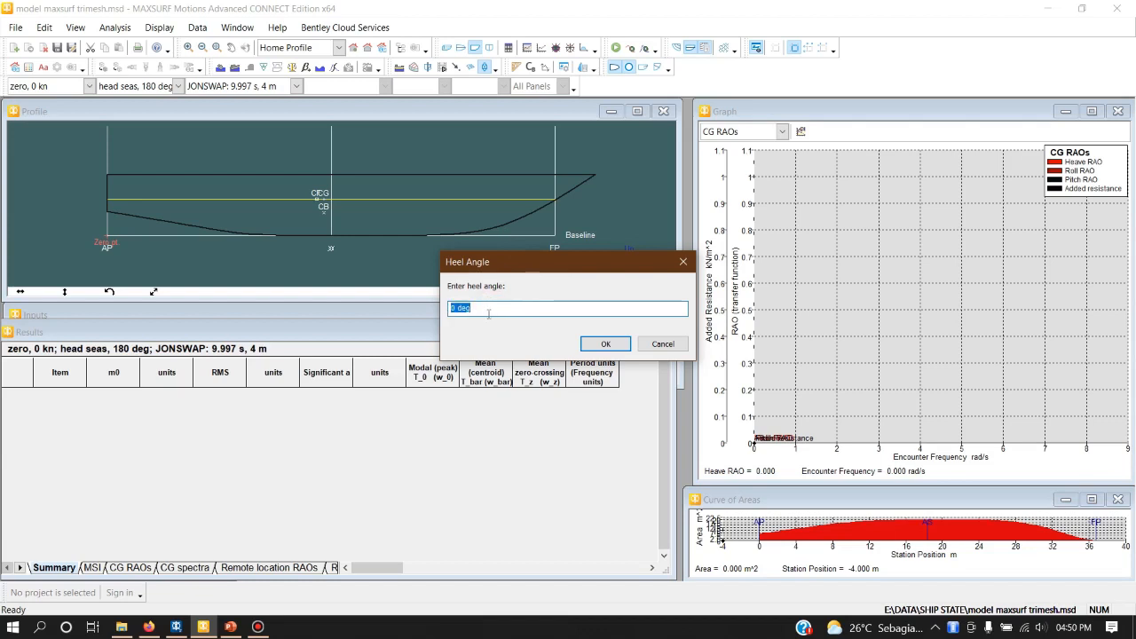
text(30)
click(604, 343)
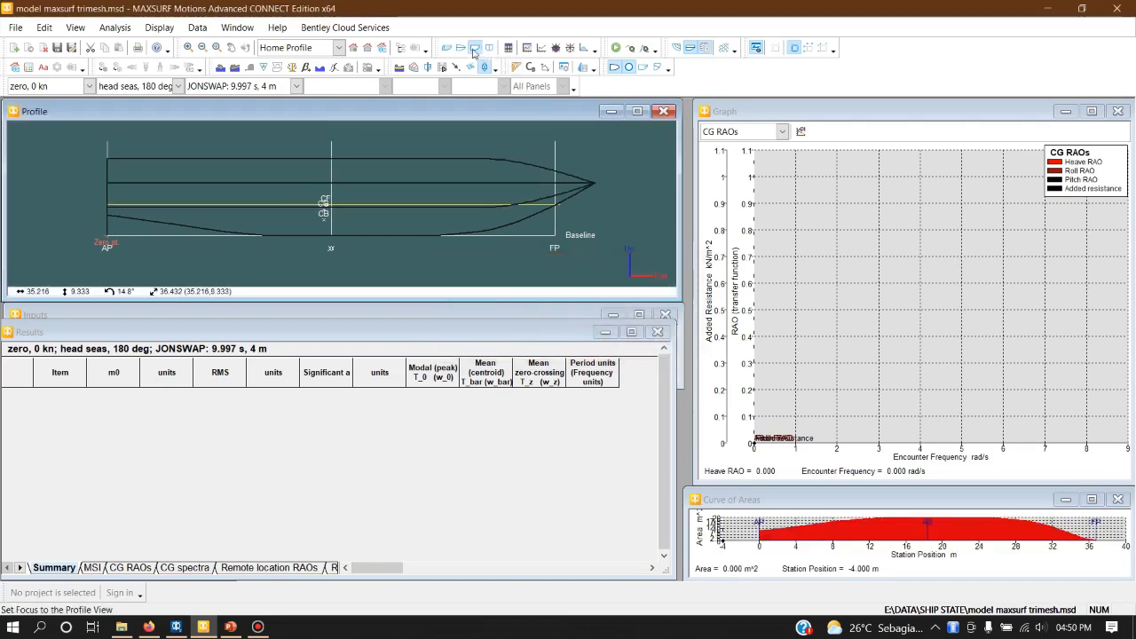
- Show the body plan and examine the heeled hull section against the waterline
click(489, 47)
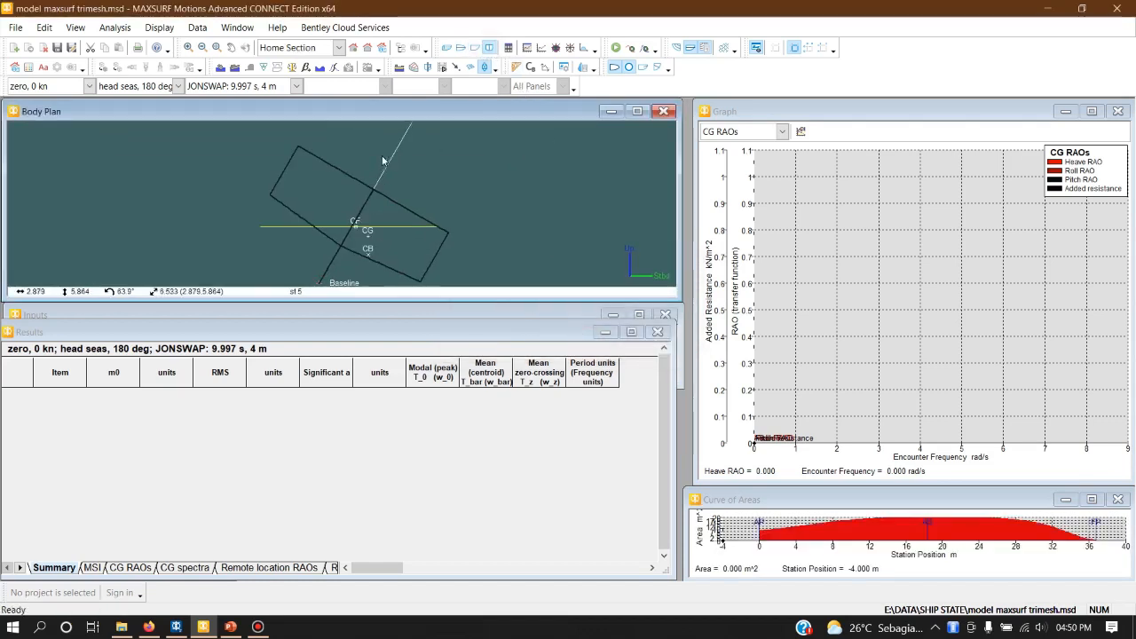
scroll(381, 156, down, 4)
scroll(369, 164, up, 4)
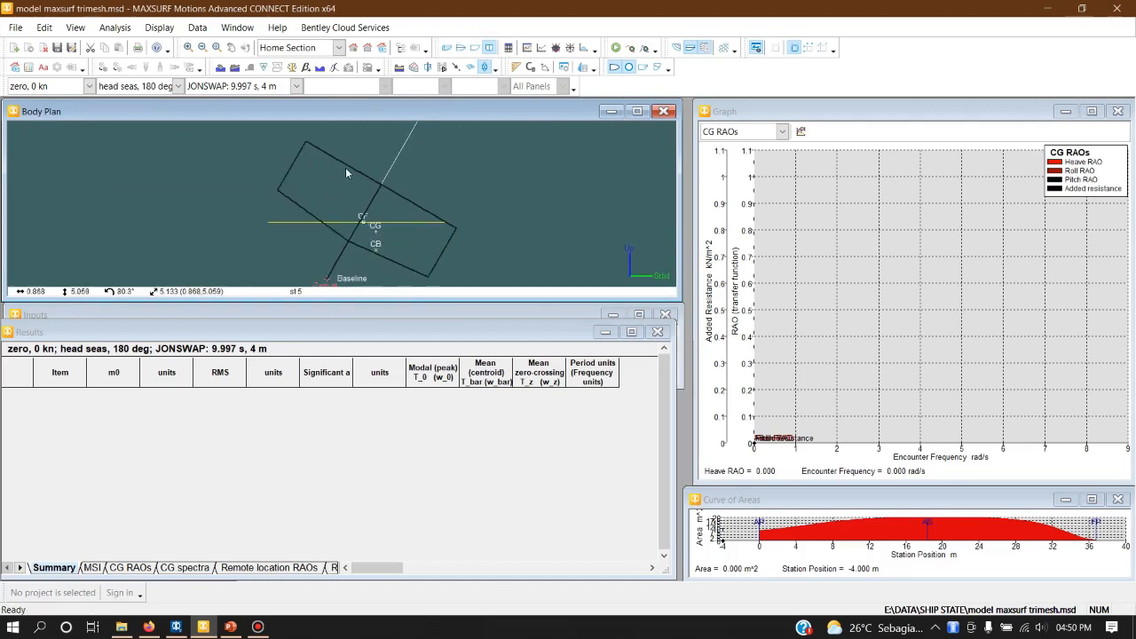
scroll(347, 168, up, 1)
scroll(404, 155, down, 2)
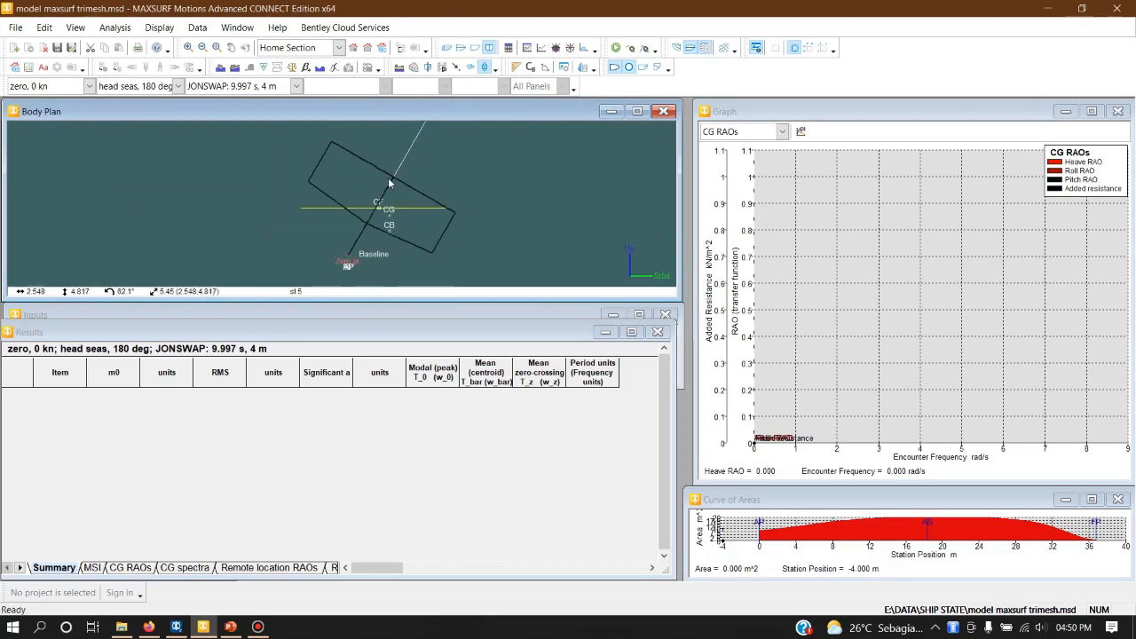
- Set the vessel's heel angle to 45 degrees and inspect the heeled section in the body plan
click(116, 28)
click(151, 62)
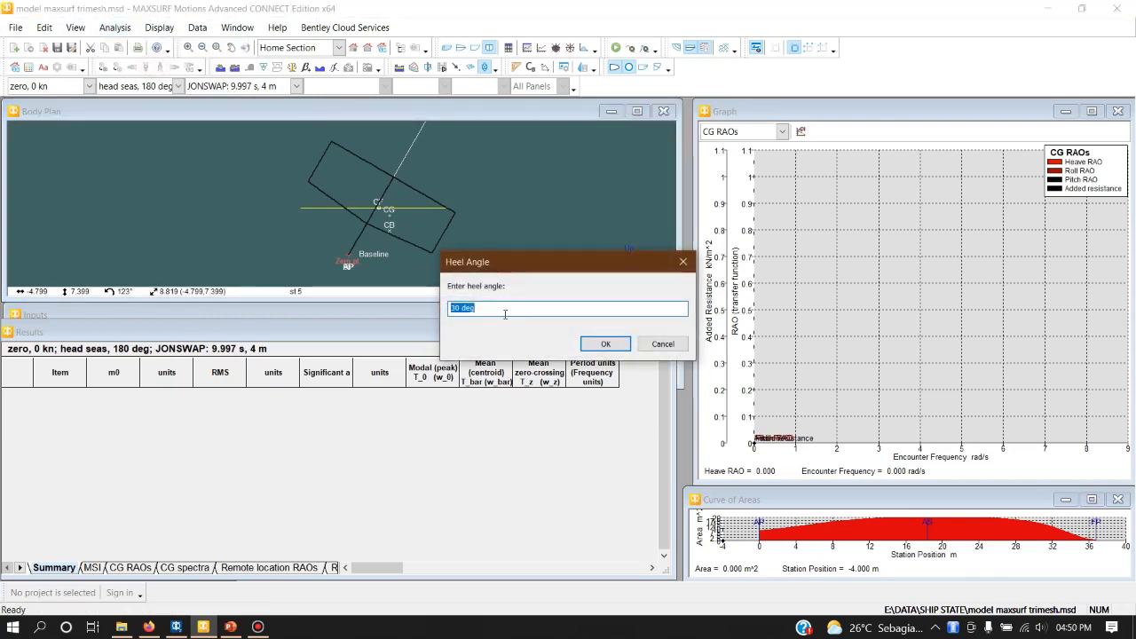
text(45)
click(606, 343)
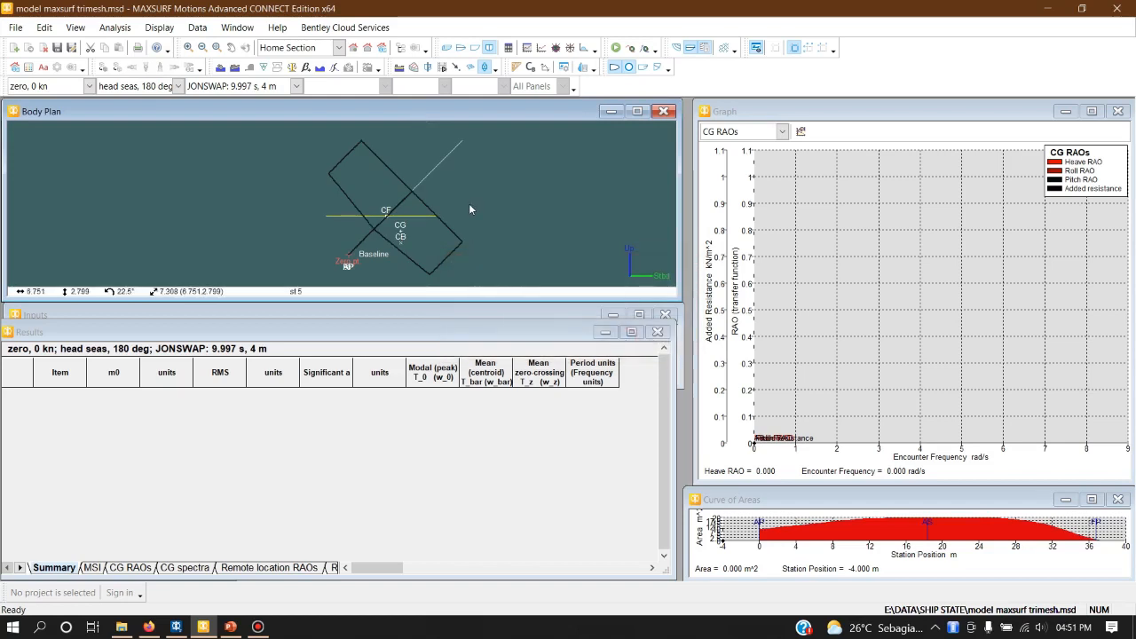
scroll(469, 204, down, 2)
scroll(444, 190, up, 2)
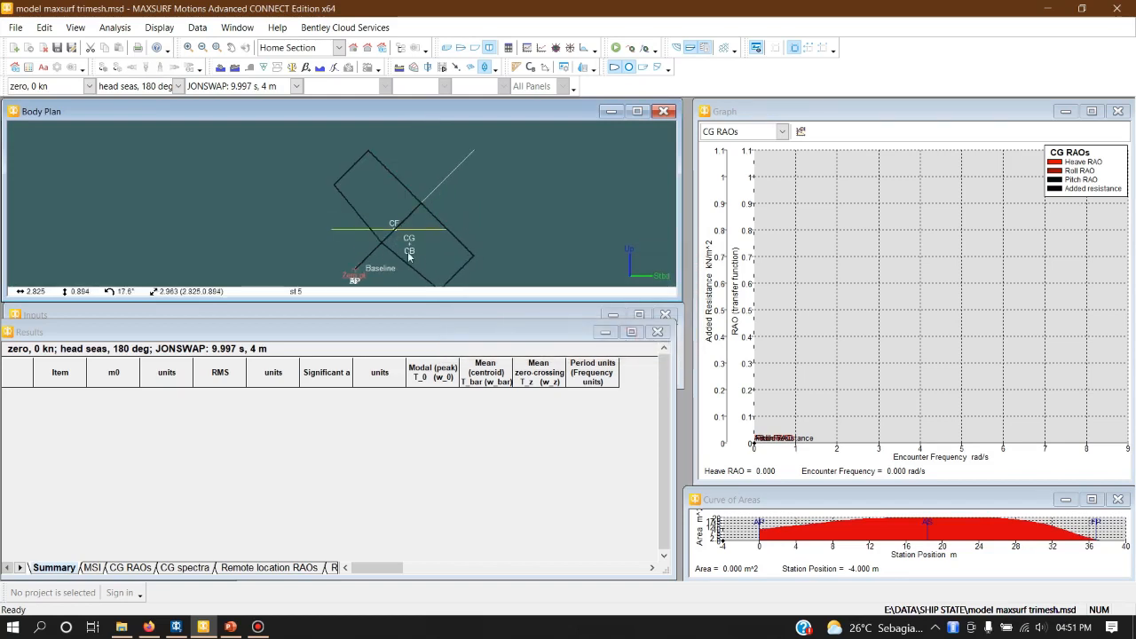
scroll(414, 258, down, 2)
scroll(390, 248, up, 3)
scroll(387, 247, down, 2)
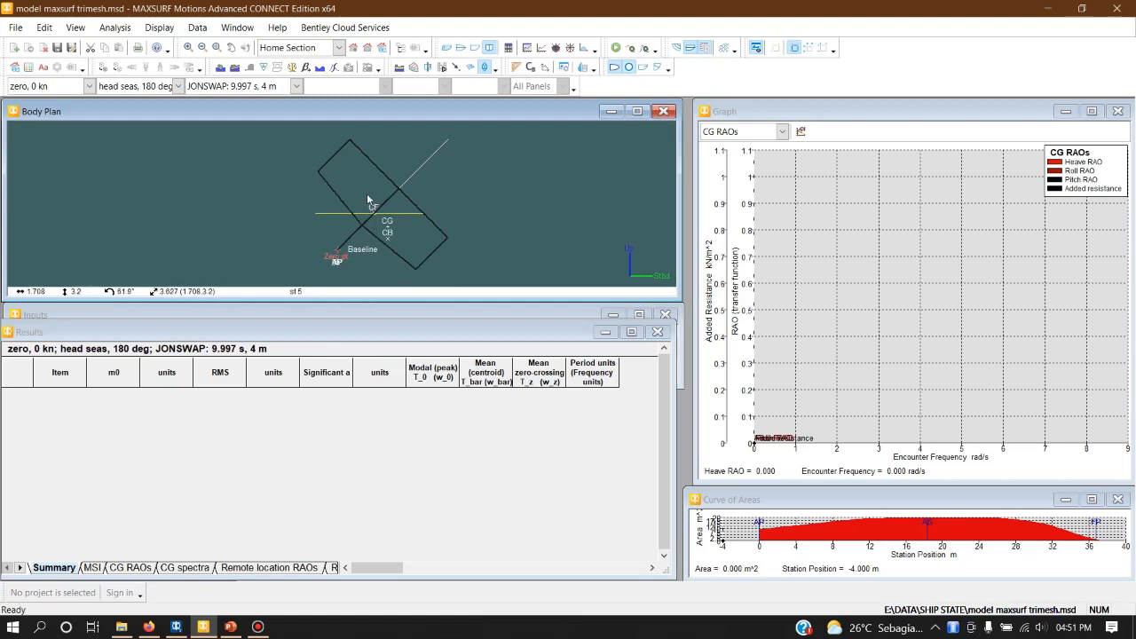
- Review the vessel's draft and trim settings without changing them
click(128, 28)
click(153, 79)
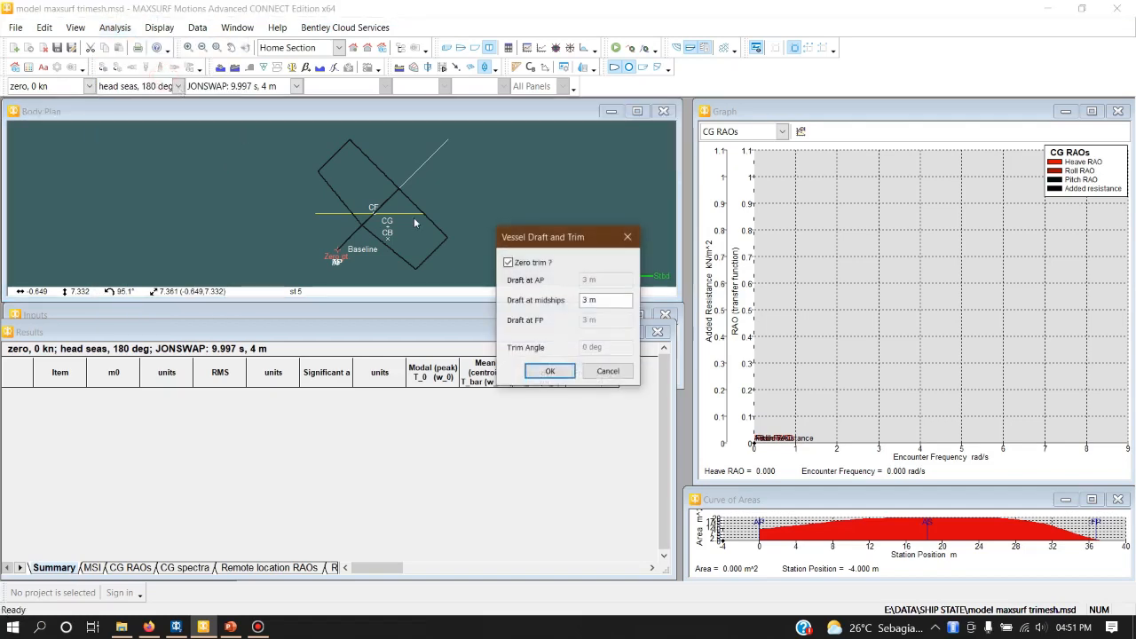
click(627, 236)
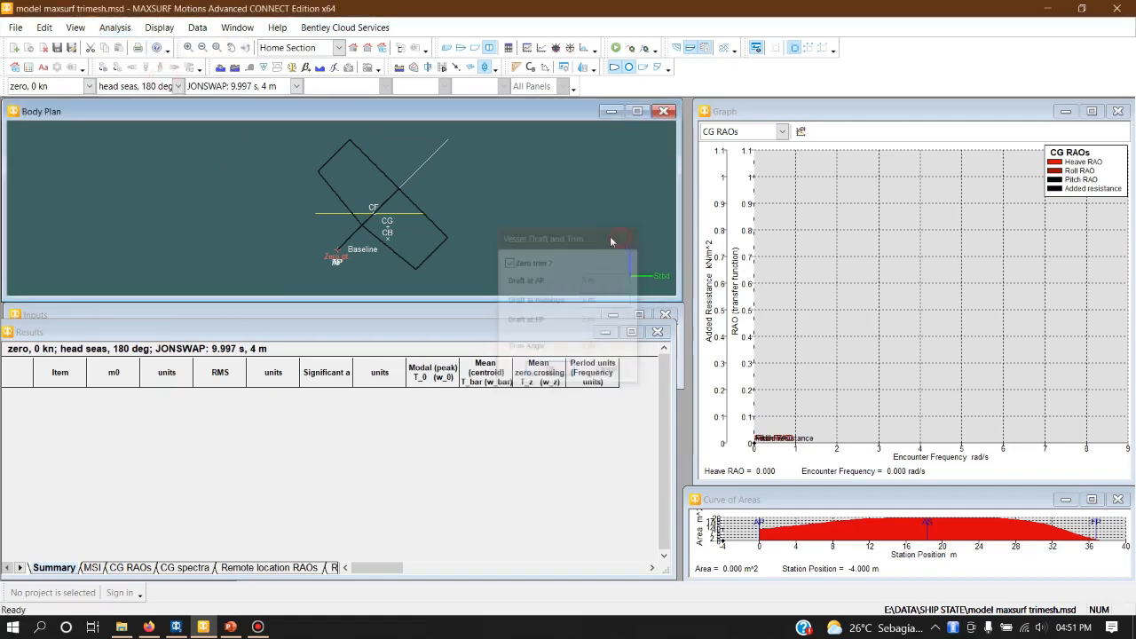
- Generate analysis panels for all four hull shell trimesh surfaces, merging nodes closer than 0.1 m with a characteristic length of 40.01 m
click(118, 28)
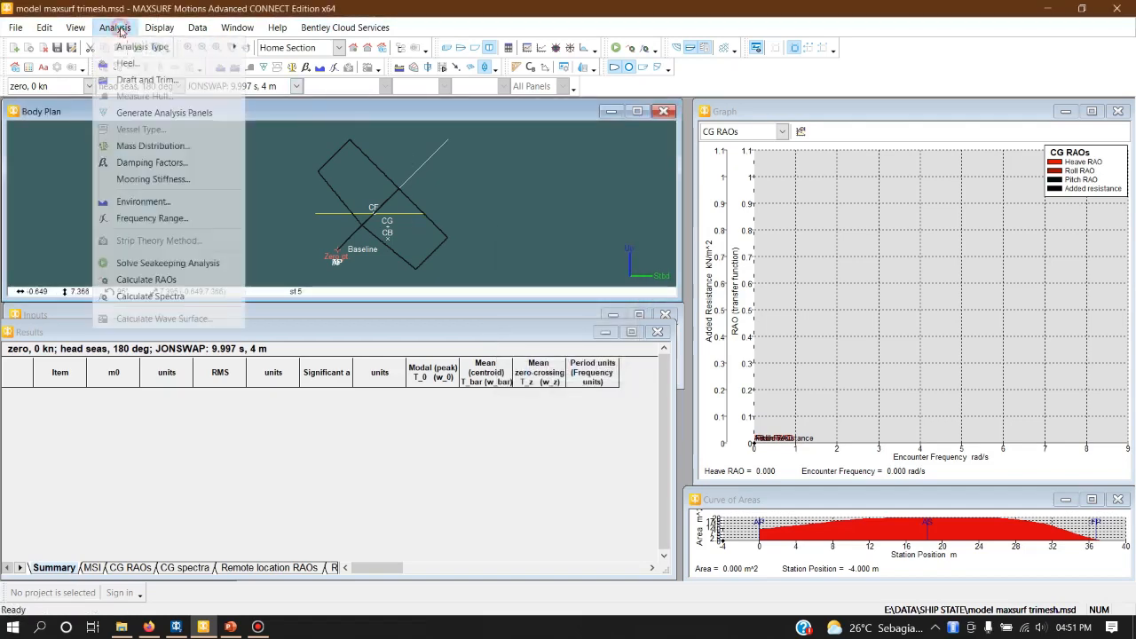
click(192, 114)
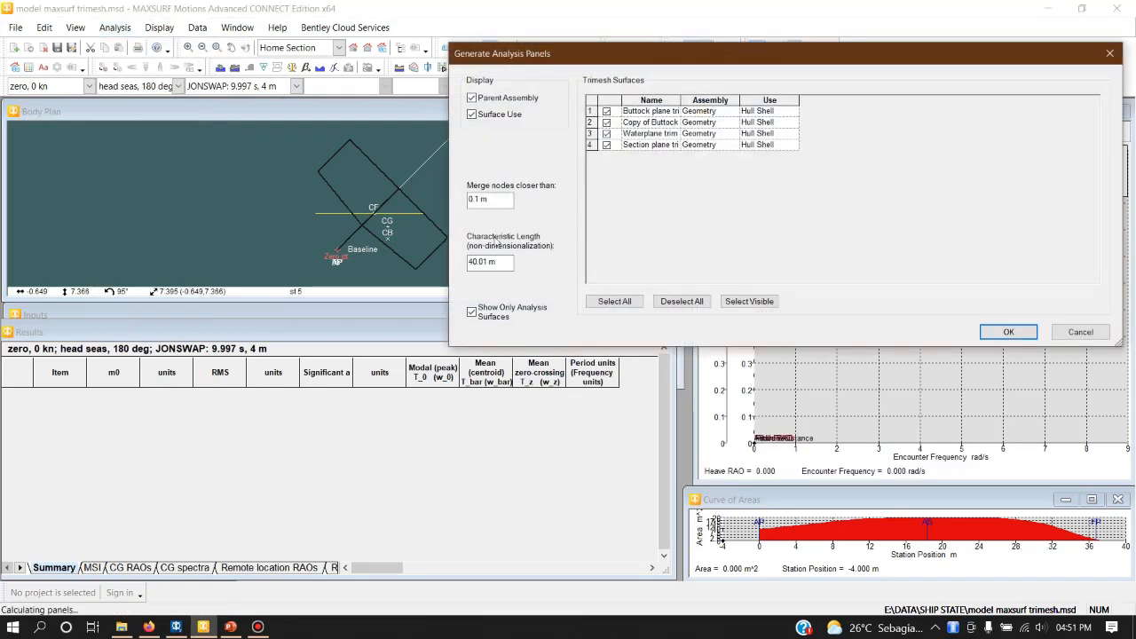
click(501, 202)
click(506, 261)
drag(506, 261, 462, 273)
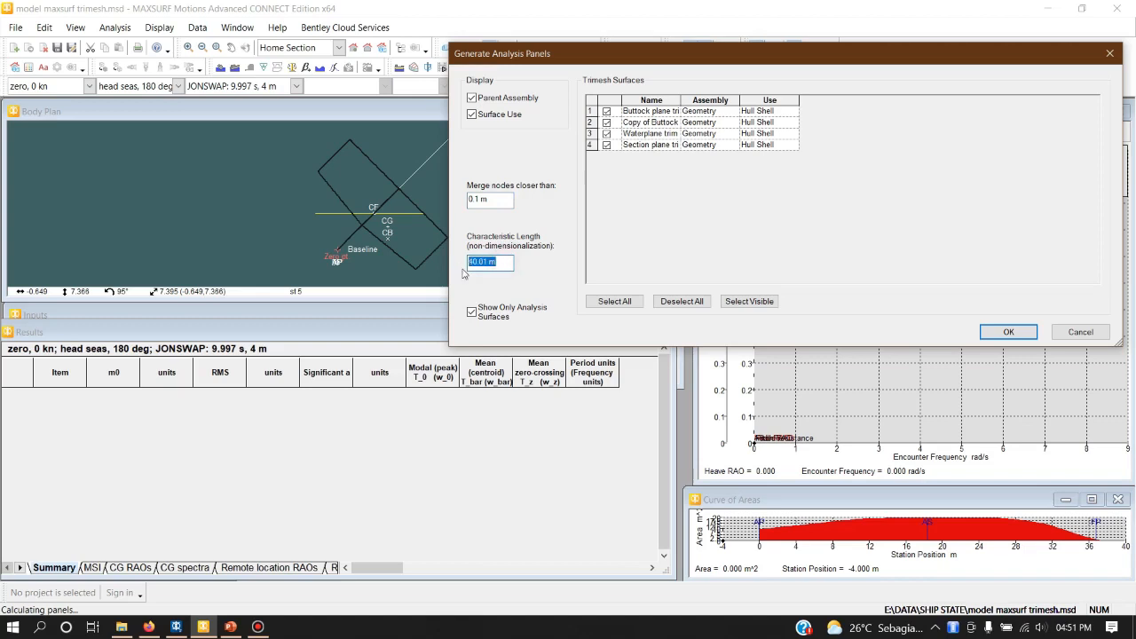
click(498, 202)
click(496, 199)
click(470, 200)
drag(509, 200, 473, 203)
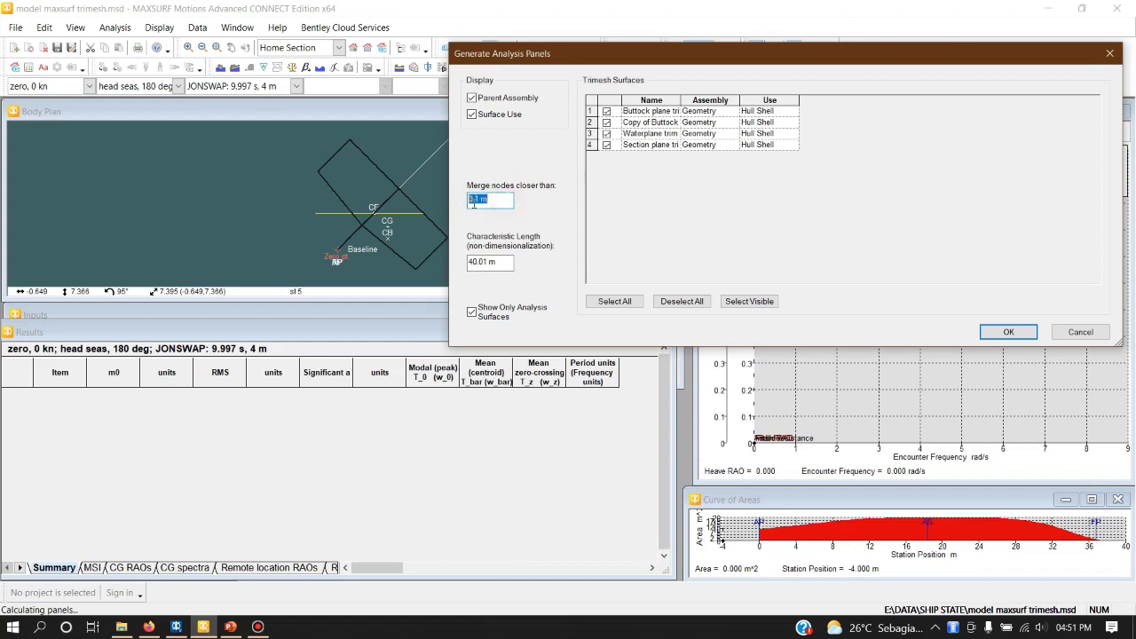
click(495, 201)
click(1003, 333)
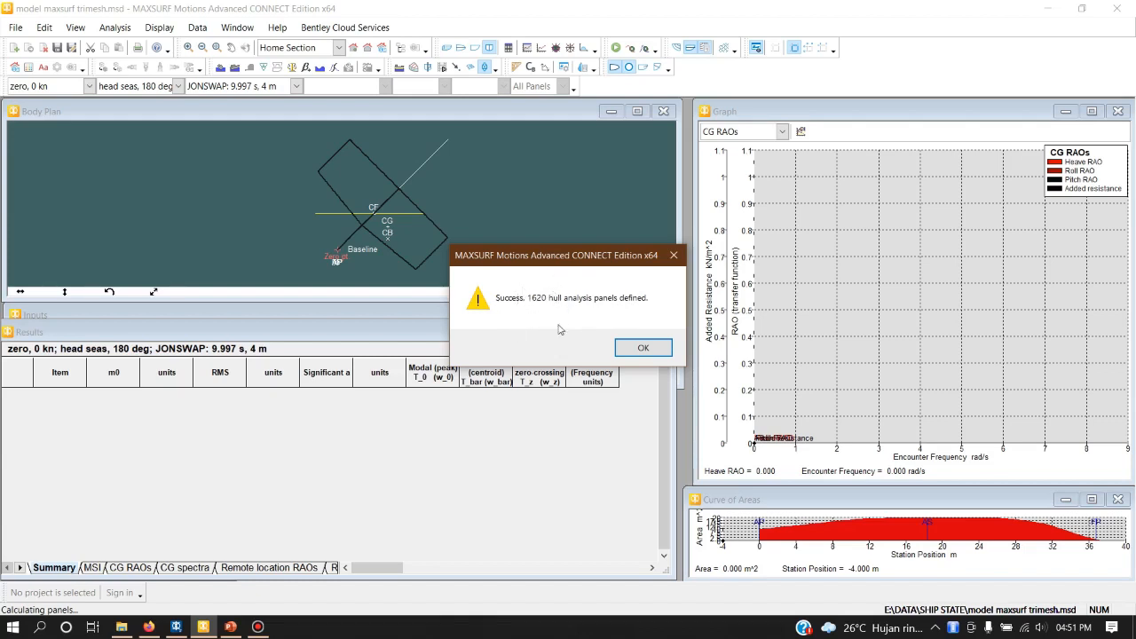
click(642, 347)
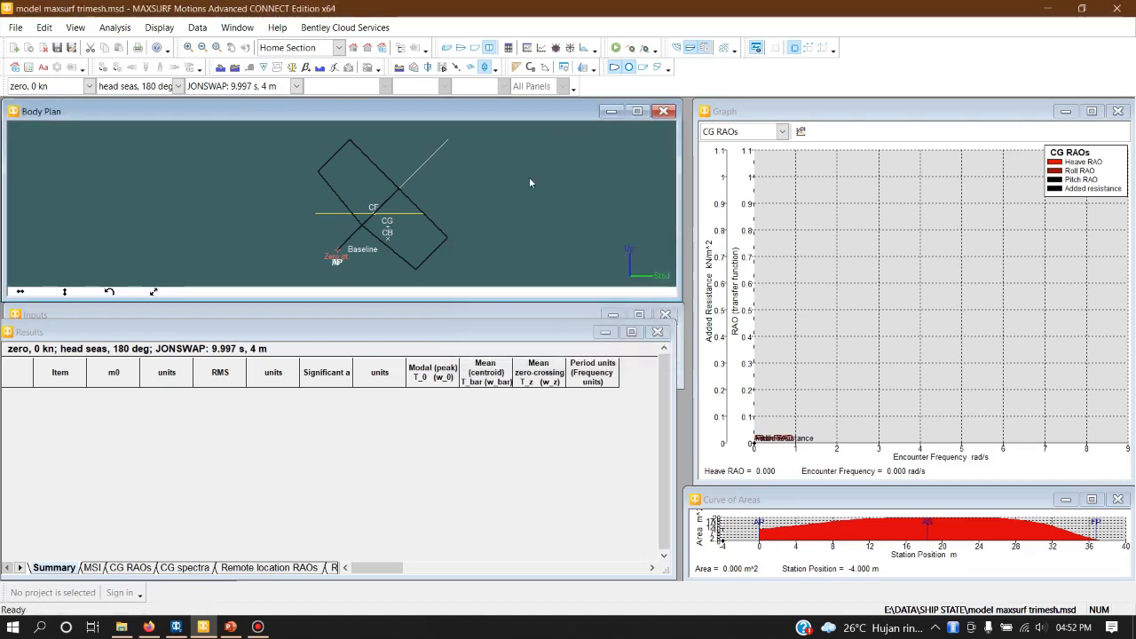
- Examine the generated panel mesh on the heeled hull in the body plan, above and below the waterline
scroll(367, 253, up, 4)
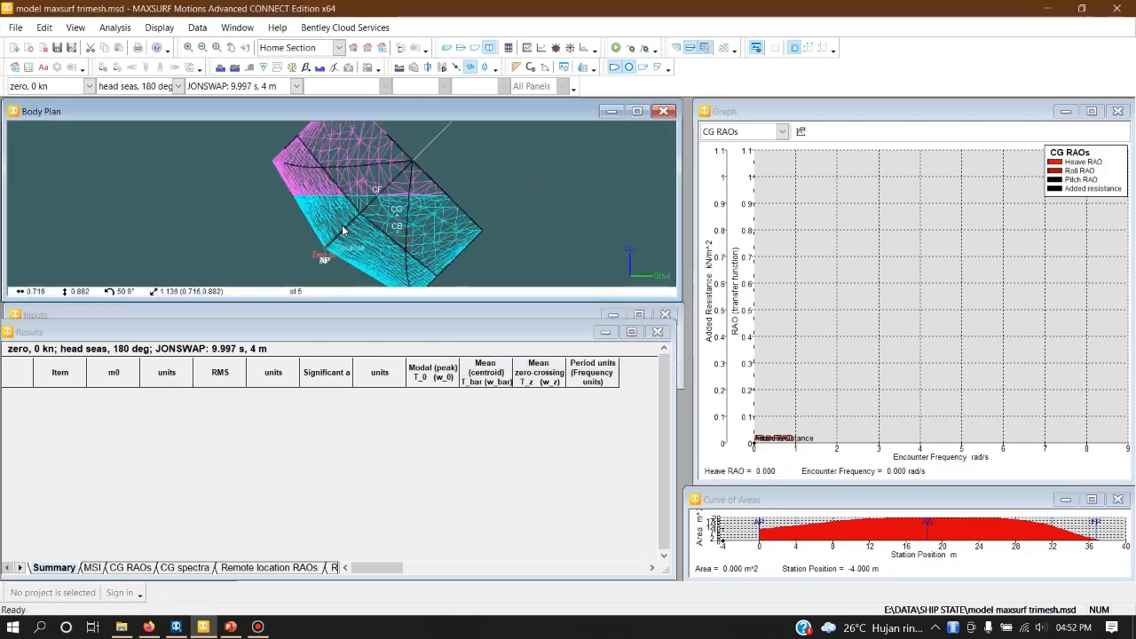
scroll(345, 228, down, 2)
scroll(349, 208, up, 1)
scroll(348, 209, up, 1)
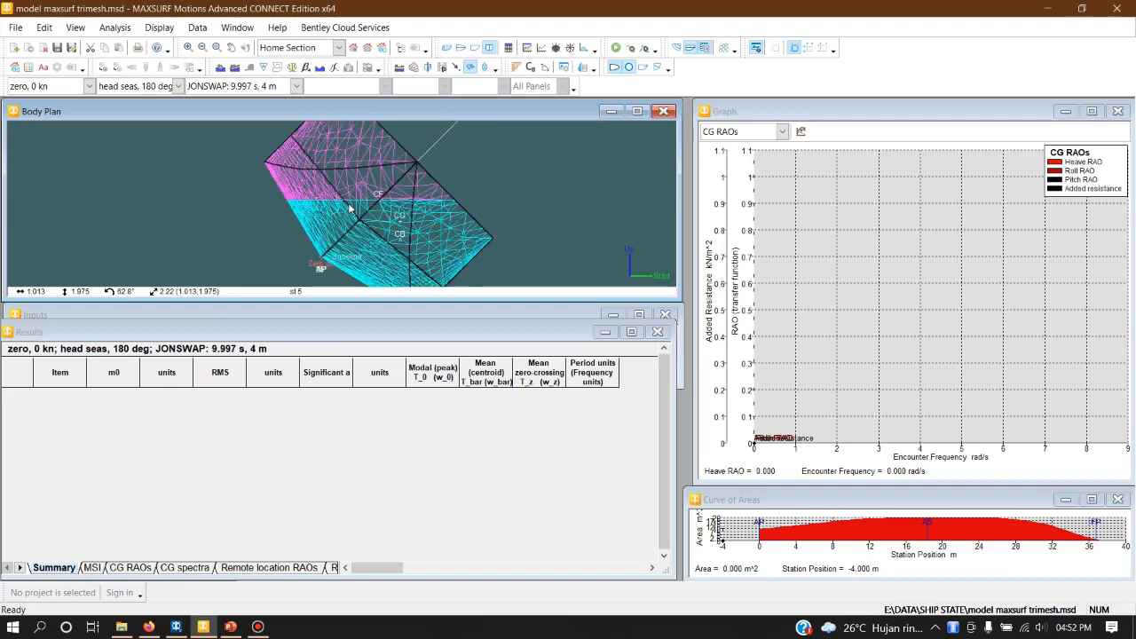
scroll(348, 208, down, 5)
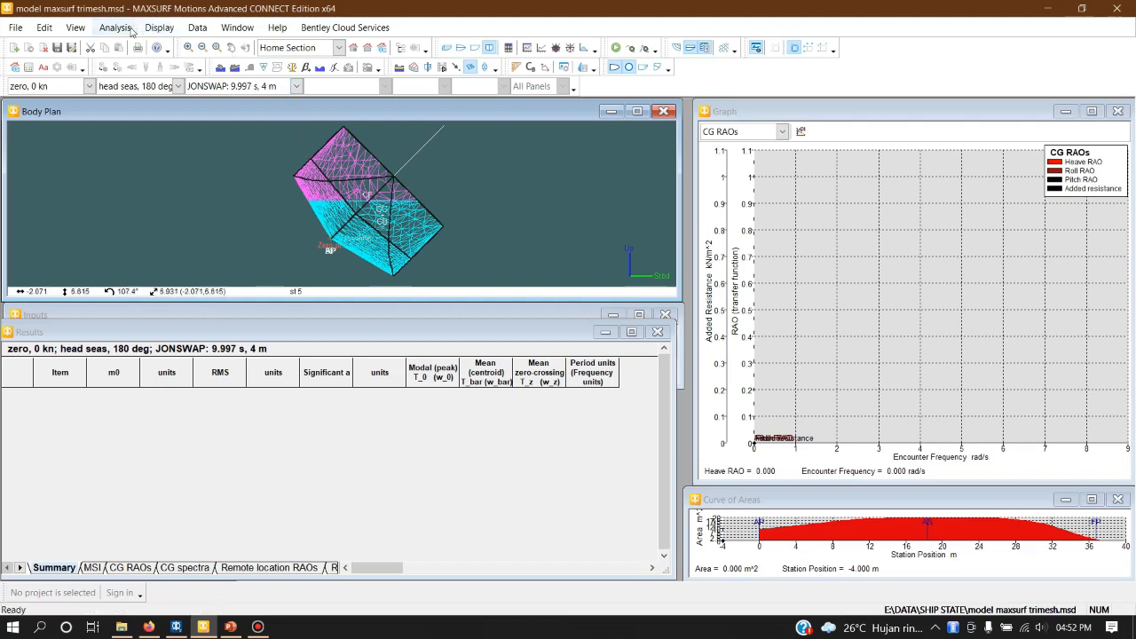
- Review the headings, wave spectra and speeds defined in the seakeeping analysis inputs
click(128, 33)
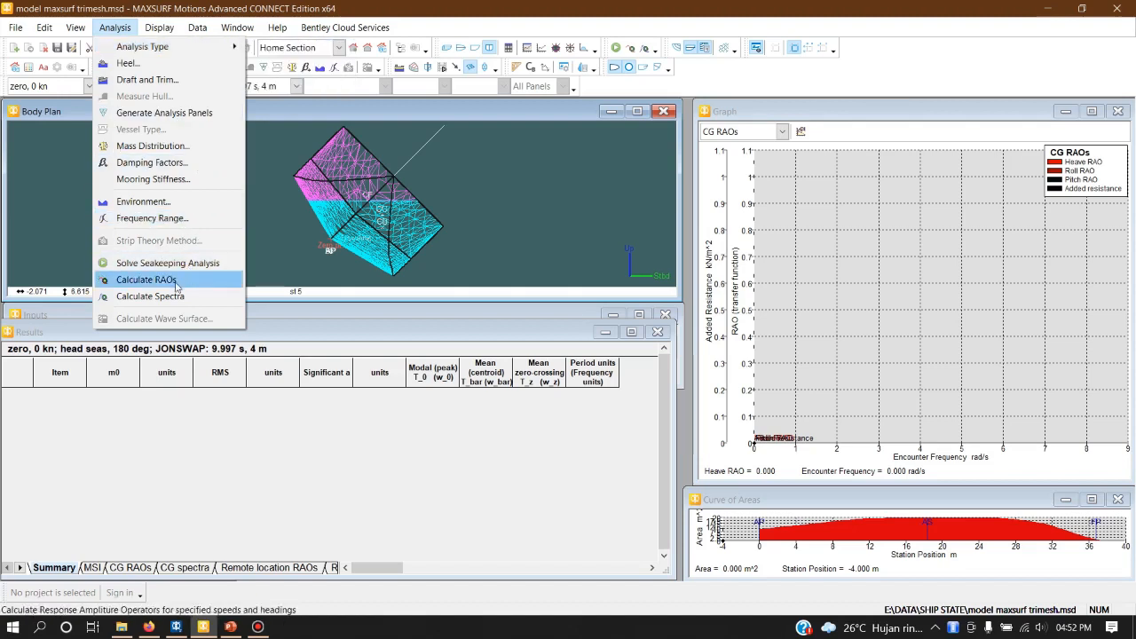
click(423, 307)
click(144, 380)
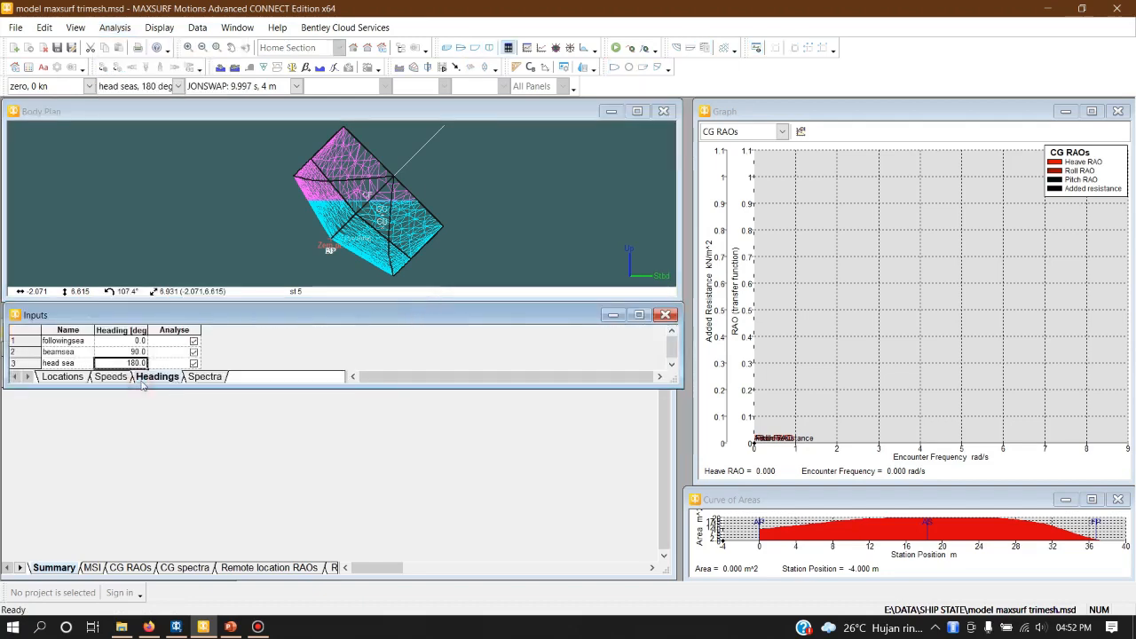
click(200, 377)
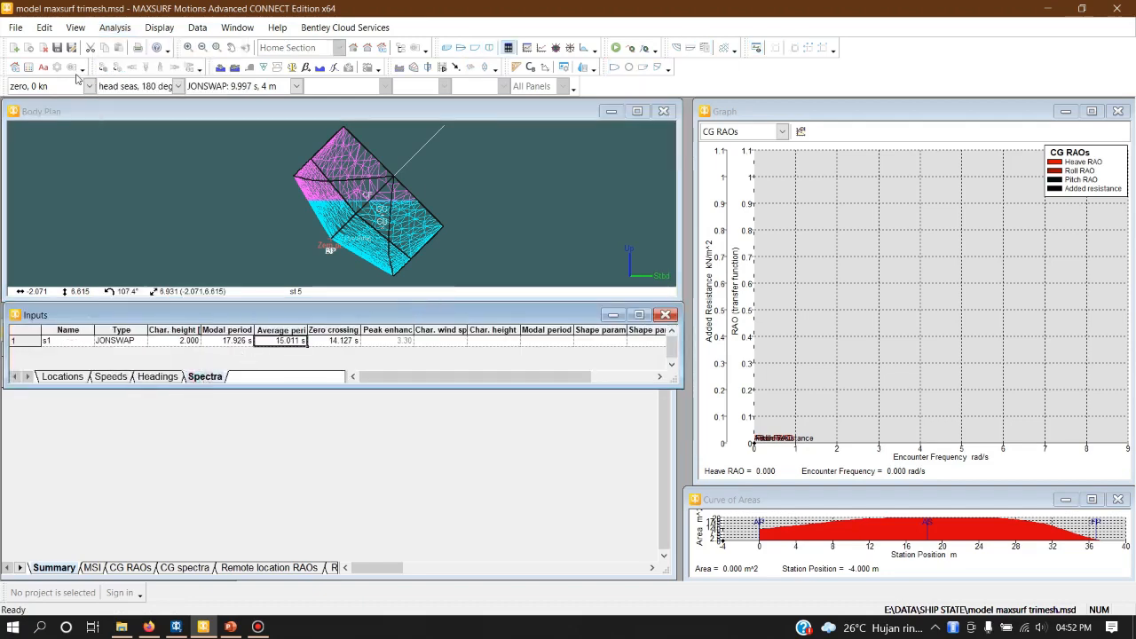
click(115, 27)
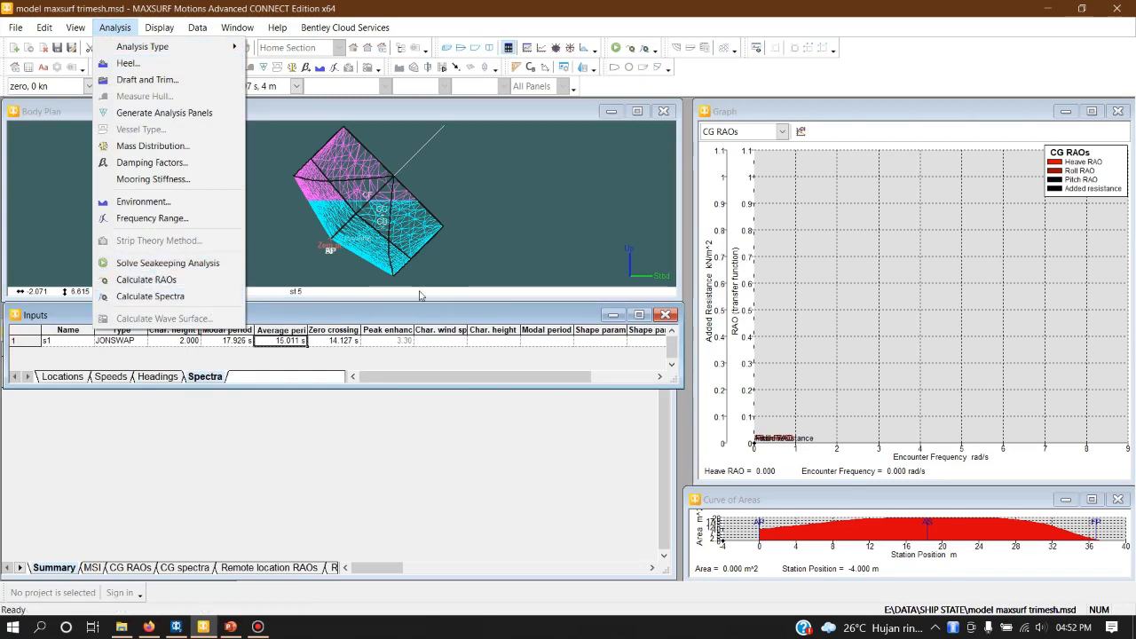
click(436, 312)
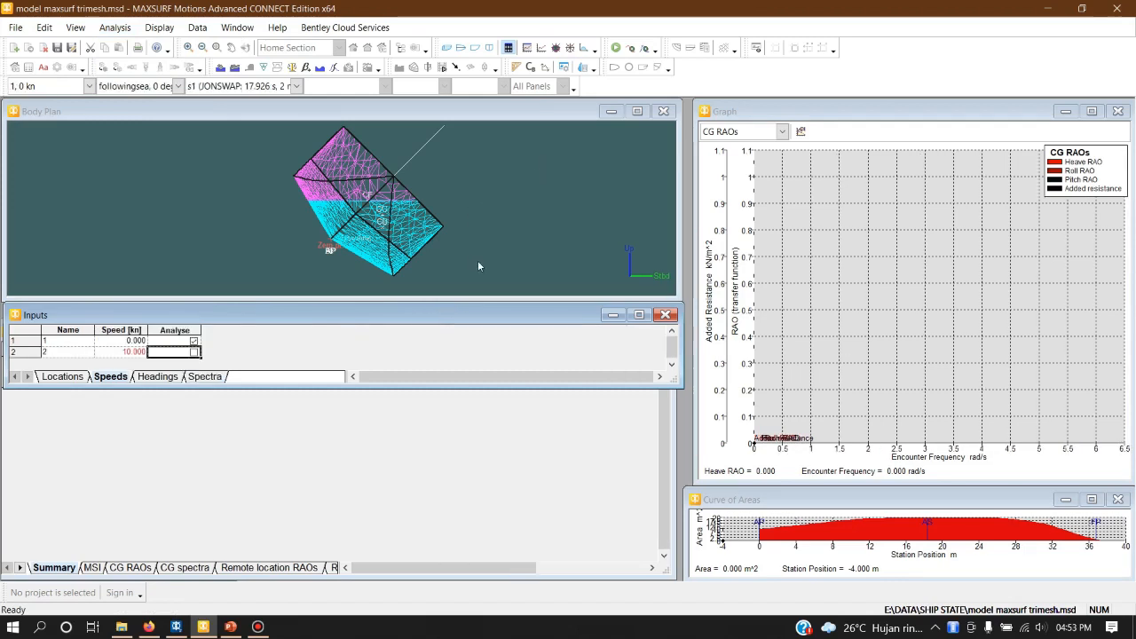
- Switch to the MAXSURF #20 presentation in PowerPoint and show its closing slide, KESIMPULAN DAN PENUTUP
click(233, 628)
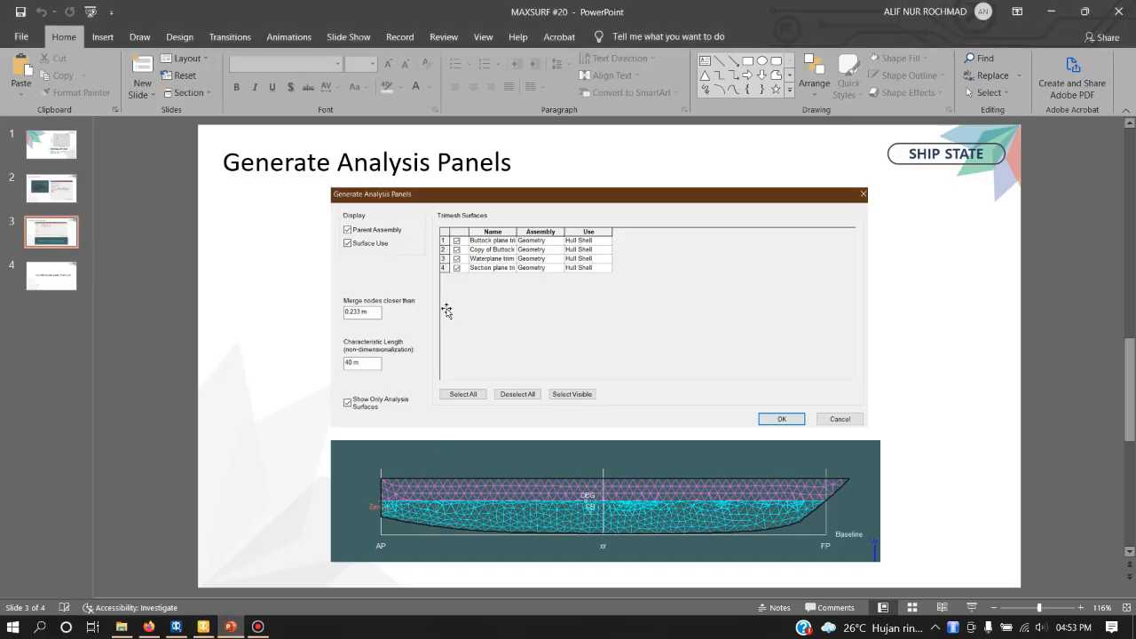
click(51, 276)
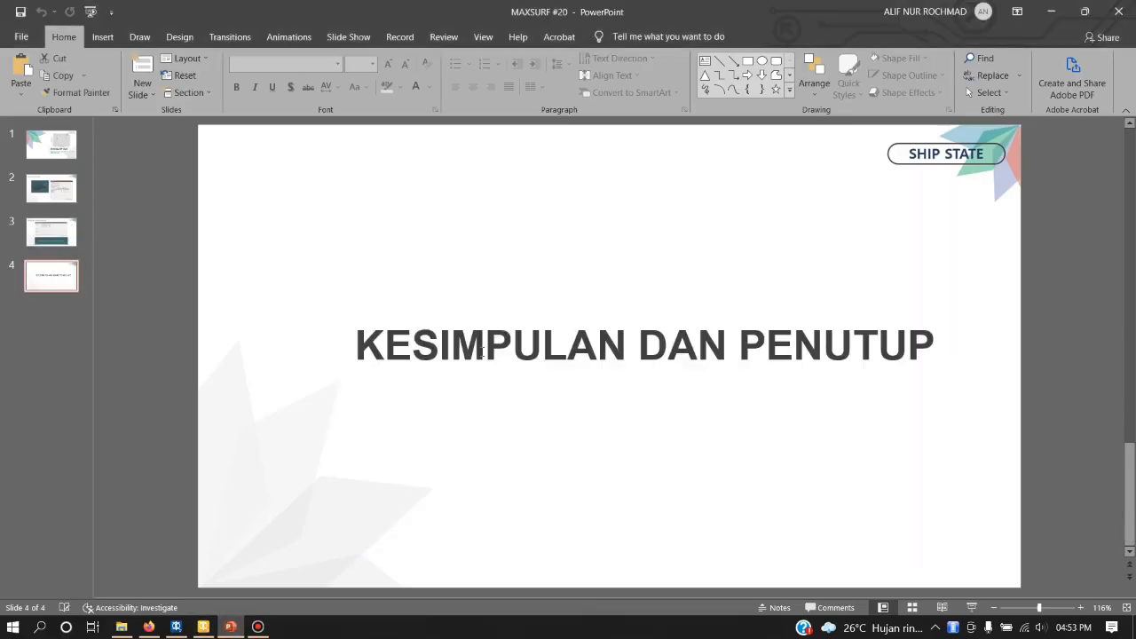